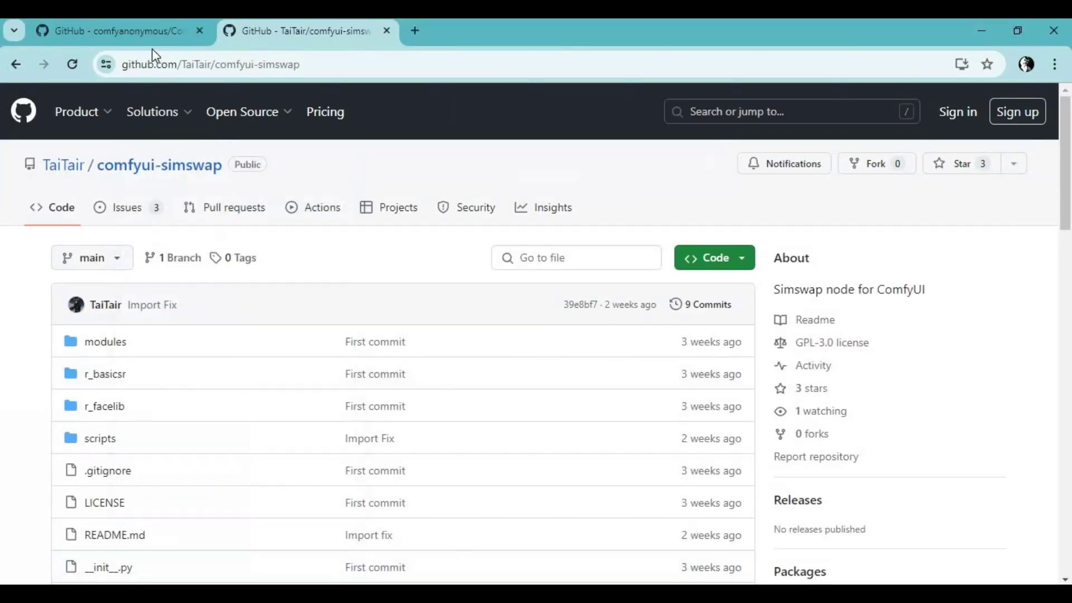
- Look over the comfyanonymous/ComfyUI repository page, then bring up the comfyui-simswap repository
{"action": "left_click", "coordinate": [151, 33]}
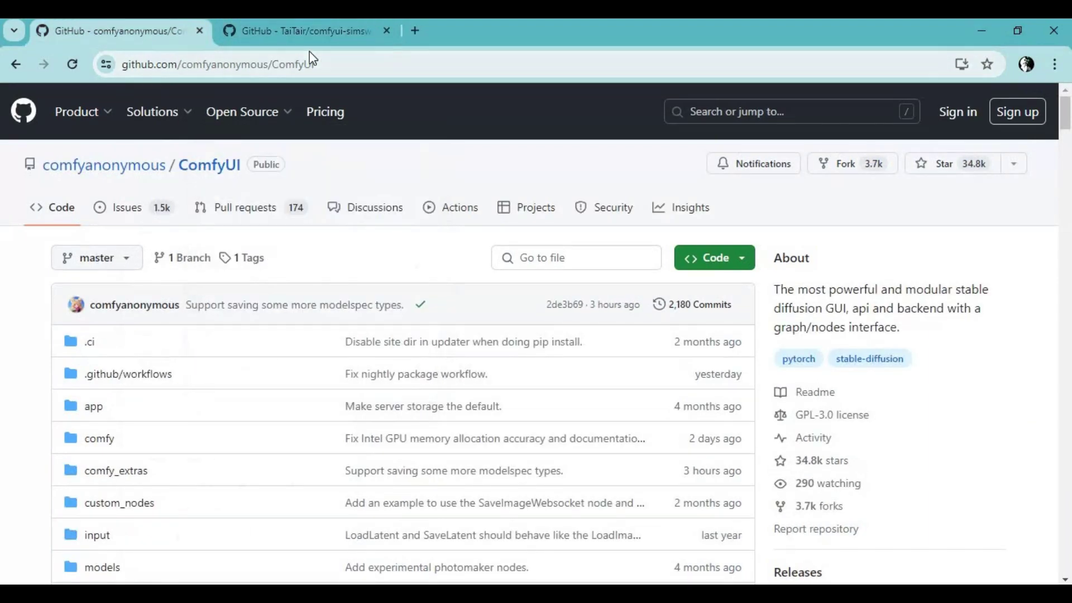
{"action": "left_click", "coordinate": [206, 67]}
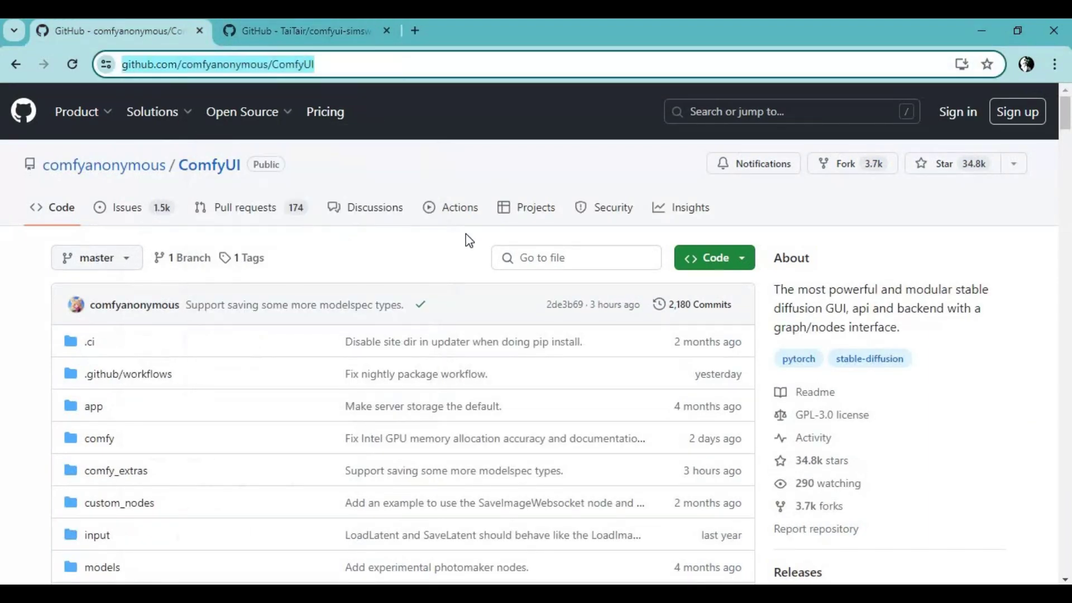
{"action": "scroll", "coordinate": [466, 241], "scroll_direction": "down", "scroll_amount": 2}
{"action": "scroll", "coordinate": [467, 241], "scroll_direction": "down", "scroll_amount": 2}
{"action": "scroll", "coordinate": [467, 242], "scroll_direction": "down", "scroll_amount": 2}
{"action": "scroll", "coordinate": [467, 243], "scroll_direction": "down", "scroll_amount": 3}
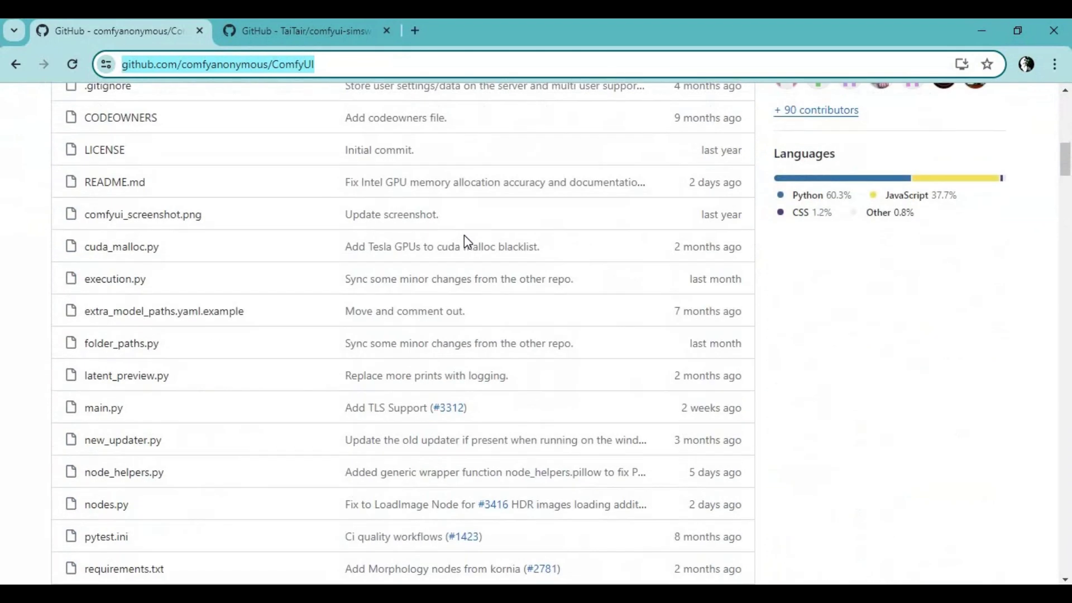
{"action": "scroll", "coordinate": [464, 235], "scroll_direction": "down", "scroll_amount": 4}
{"action": "scroll", "coordinate": [465, 236], "scroll_direction": "down", "scroll_amount": 2}
{"action": "scroll", "coordinate": [466, 236], "scroll_direction": "down", "scroll_amount": 1}
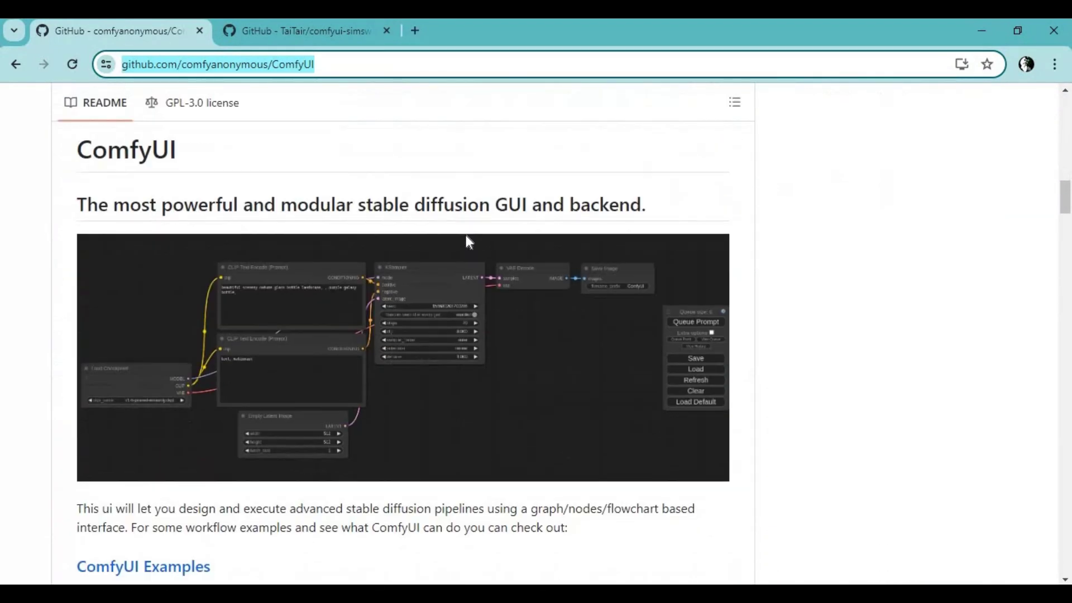
{"action": "scroll", "coordinate": [466, 235], "scroll_direction": "down", "scroll_amount": 4}
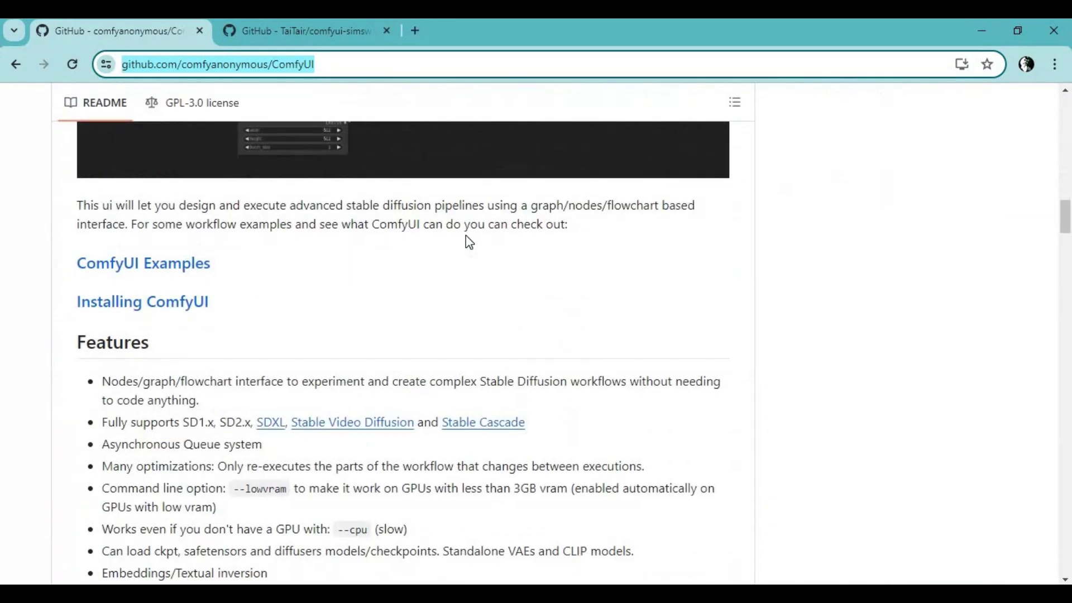
{"action": "scroll", "coordinate": [466, 240], "scroll_direction": "down", "scroll_amount": 1}
{"action": "scroll", "coordinate": [465, 240], "scroll_direction": "down", "scroll_amount": 1}
{"action": "scroll", "coordinate": [467, 240], "scroll_direction": "down", "scroll_amount": 2}
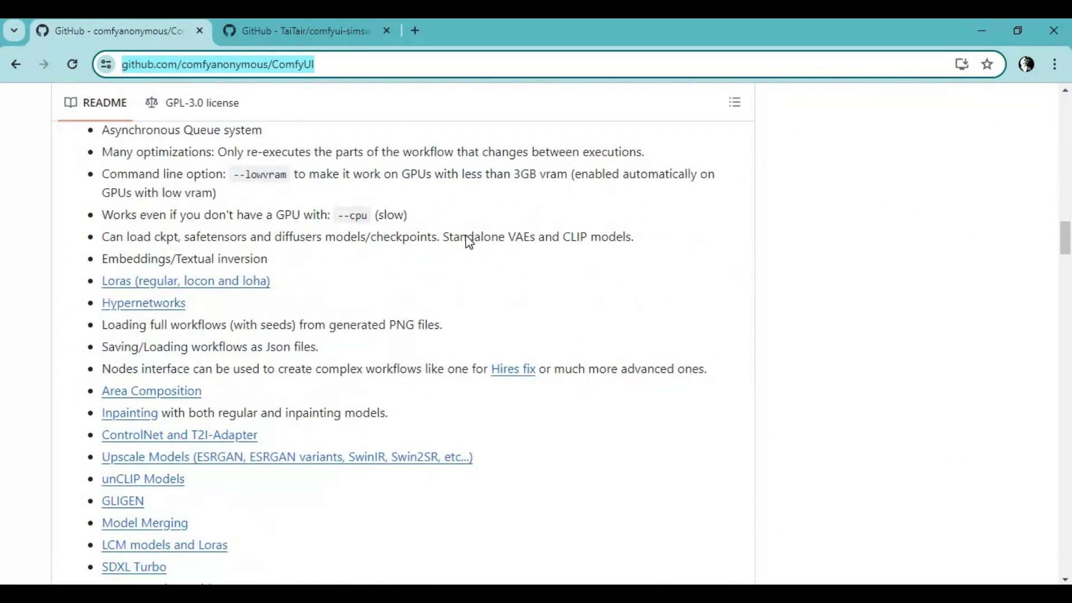
{"action": "scroll", "coordinate": [467, 240], "scroll_direction": "up", "scroll_amount": 3}
{"action": "scroll", "coordinate": [466, 241], "scroll_direction": "up", "scroll_amount": 5}
{"action": "scroll", "coordinate": [467, 242], "scroll_direction": "up", "scroll_amount": 4}
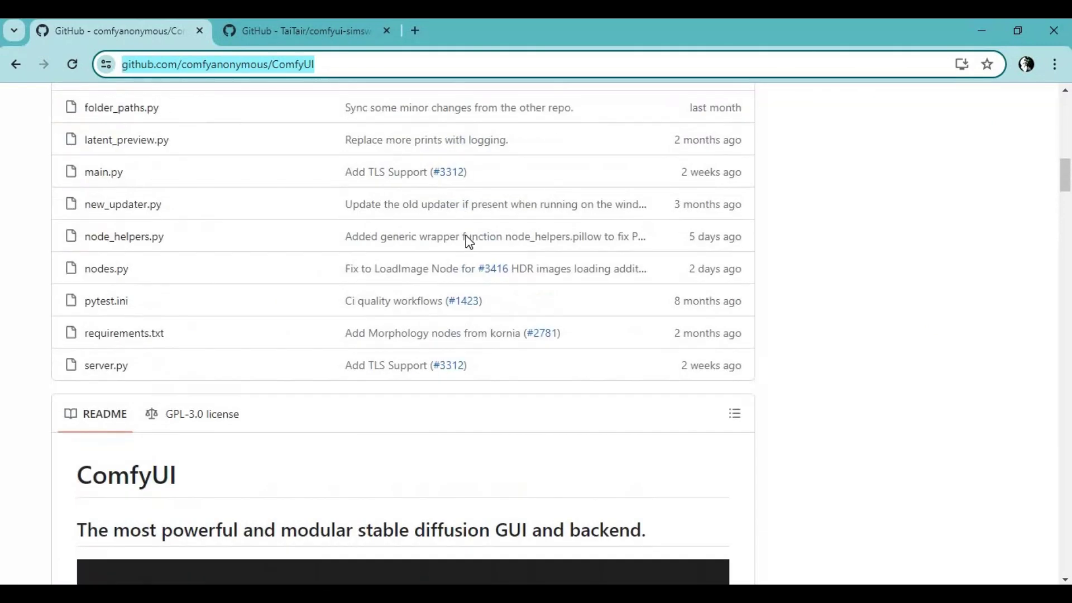
{"action": "scroll", "coordinate": [465, 236], "scroll_direction": "up", "scroll_amount": 1}
{"action": "scroll", "coordinate": [466, 236], "scroll_direction": "up", "scroll_amount": 1}
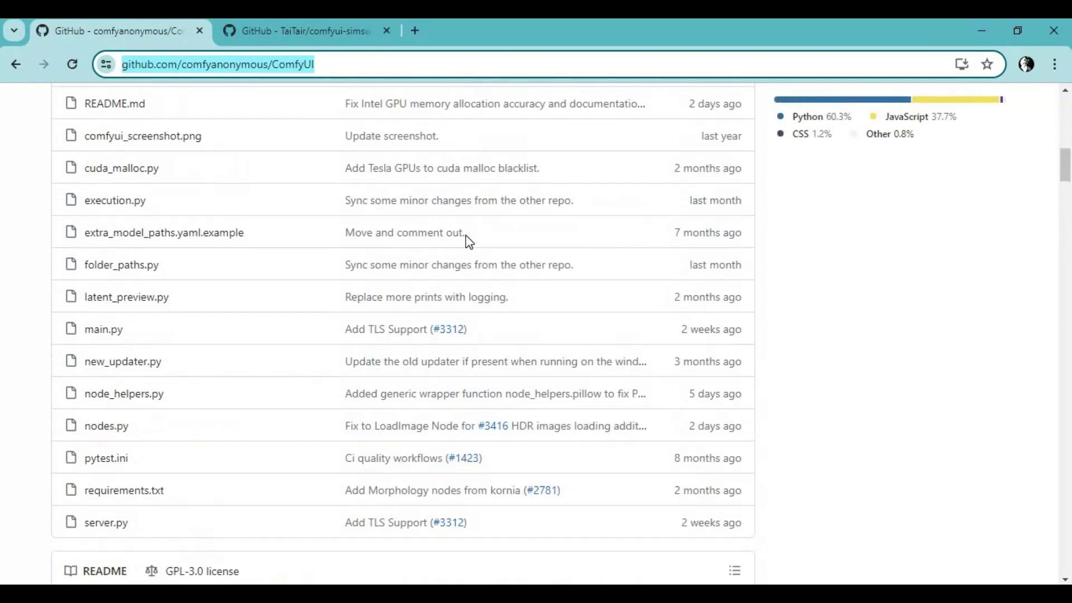
{"action": "scroll", "coordinate": [467, 240], "scroll_direction": "up", "scroll_amount": 5}
{"action": "scroll", "coordinate": [466, 240], "scroll_direction": "up", "scroll_amount": 5}
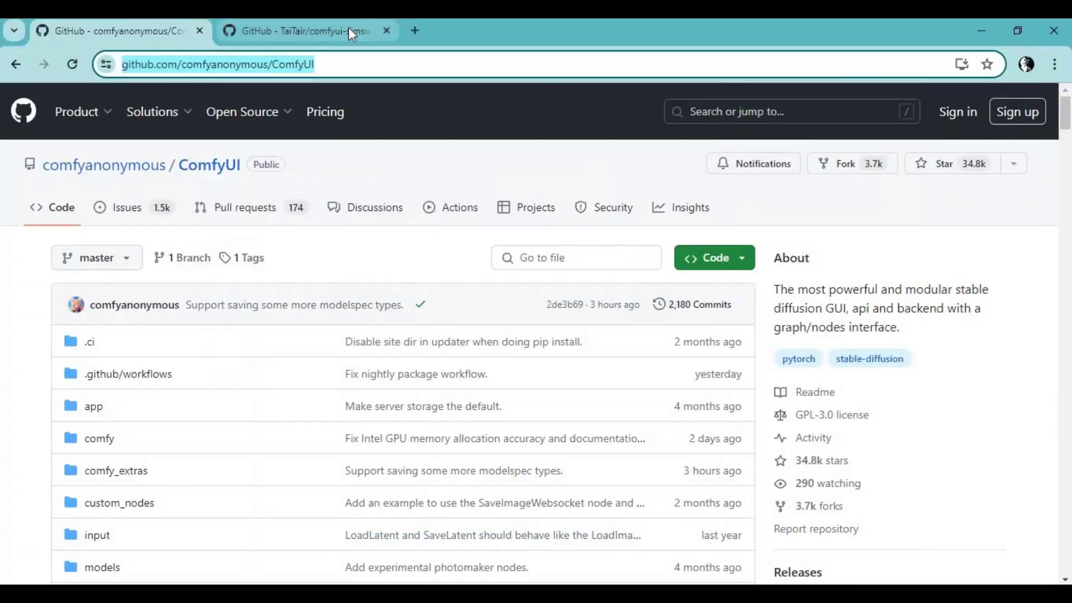
{"action": "left_click", "coordinate": [349, 28]}
- Copy the comfyui-simswap HTTPS clone URL from the green Code menu
{"action": "left_click", "coordinate": [308, 66]}
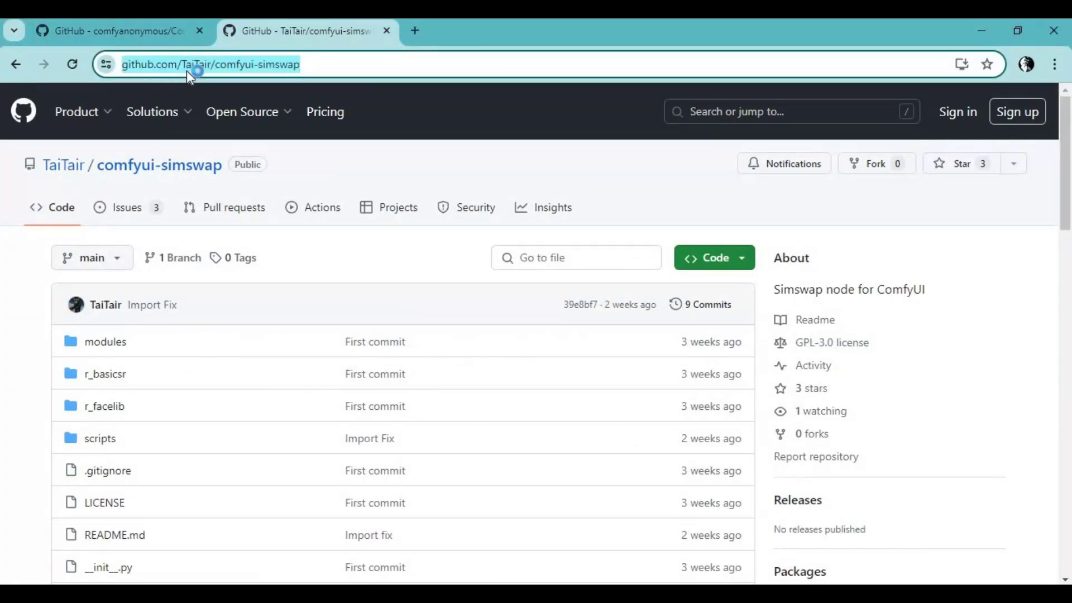
{"action": "scroll", "coordinate": [515, 353], "scroll_direction": "down", "scroll_amount": 2}
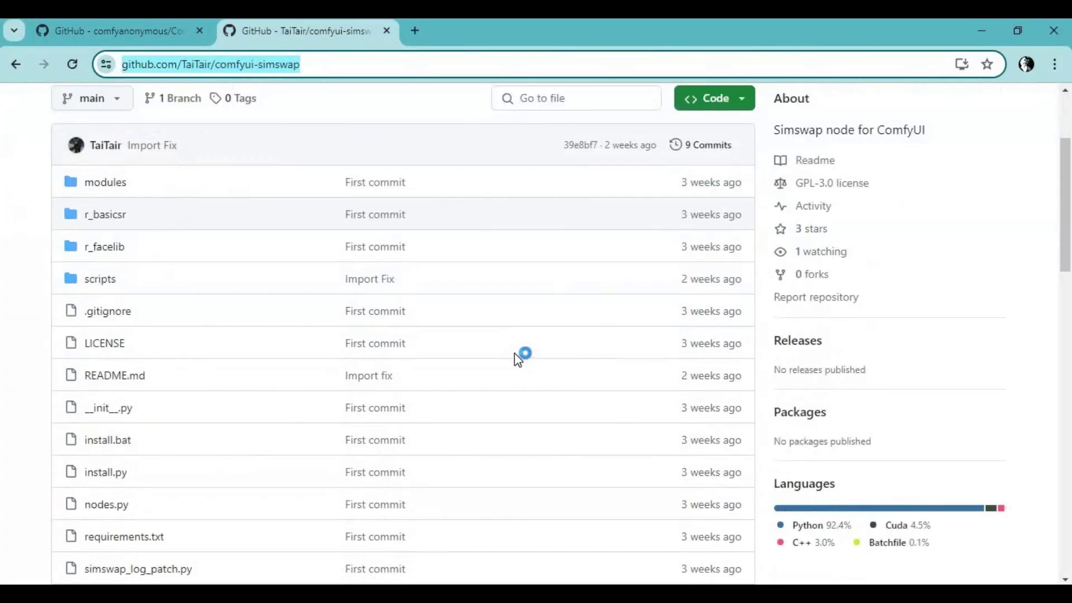
{"action": "scroll", "coordinate": [515, 353], "scroll_direction": "down", "scroll_amount": 2}
{"action": "scroll", "coordinate": [515, 353], "scroll_direction": "down", "scroll_amount": 3}
{"action": "scroll", "coordinate": [514, 353], "scroll_direction": "down", "scroll_amount": 1}
{"action": "scroll", "coordinate": [515, 353], "scroll_direction": "down", "scroll_amount": 3}
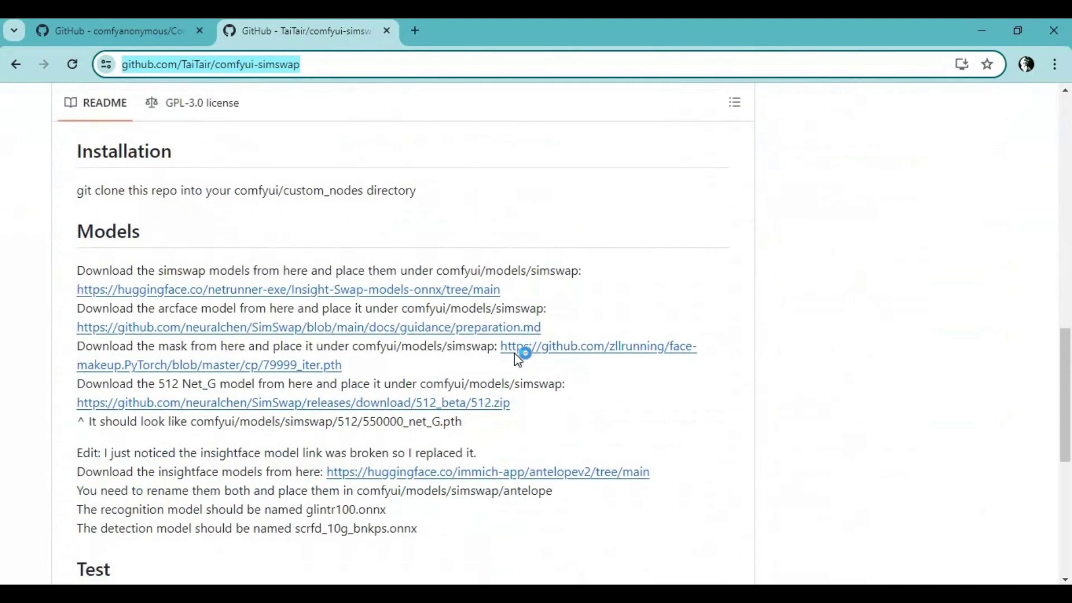
{"action": "scroll", "coordinate": [515, 353], "scroll_direction": "down", "scroll_amount": 2}
{"action": "scroll", "coordinate": [514, 353], "scroll_direction": "down", "scroll_amount": 3}
{"action": "scroll", "coordinate": [515, 353], "scroll_direction": "up", "scroll_amount": 5}
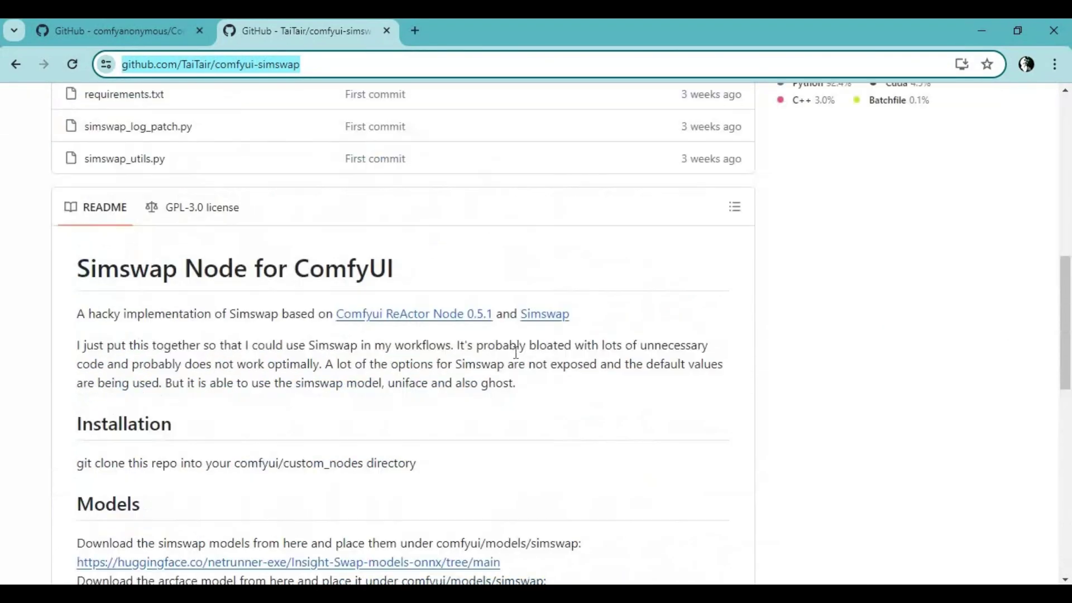
{"action": "scroll", "coordinate": [514, 352], "scroll_direction": "up", "scroll_amount": 5}
{"action": "scroll", "coordinate": [514, 353], "scroll_direction": "up", "scroll_amount": 3}
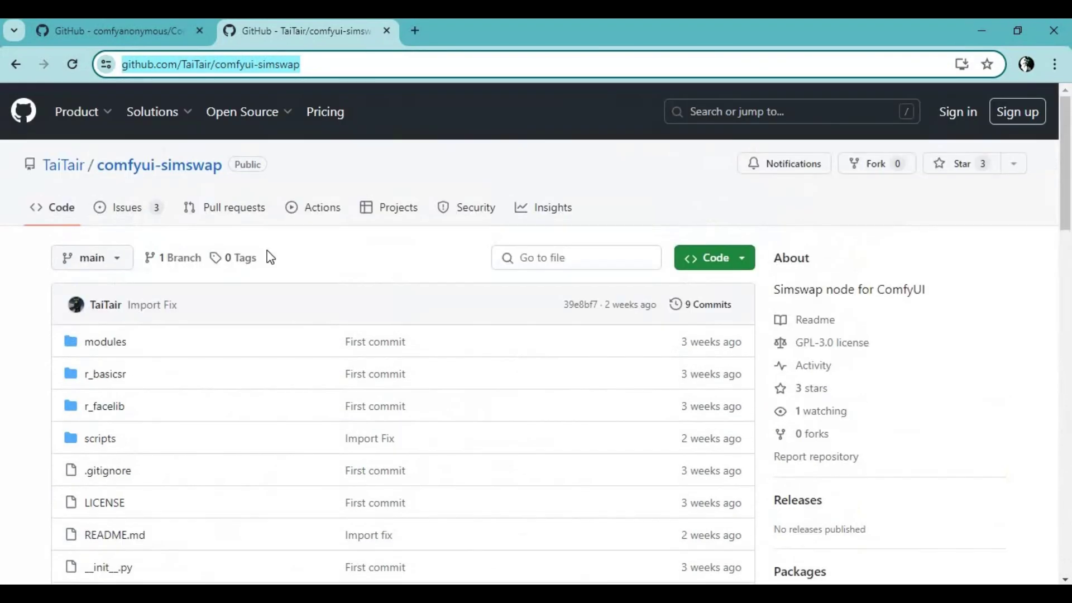
{"action": "left_click", "coordinate": [710, 260]}
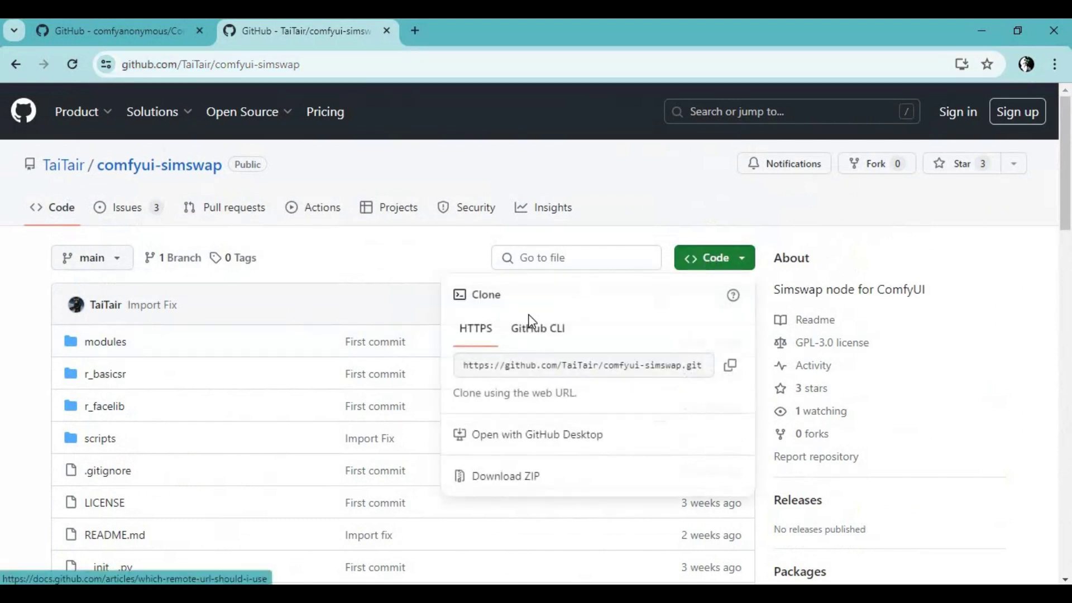
{"action": "left_click", "coordinate": [732, 371]}
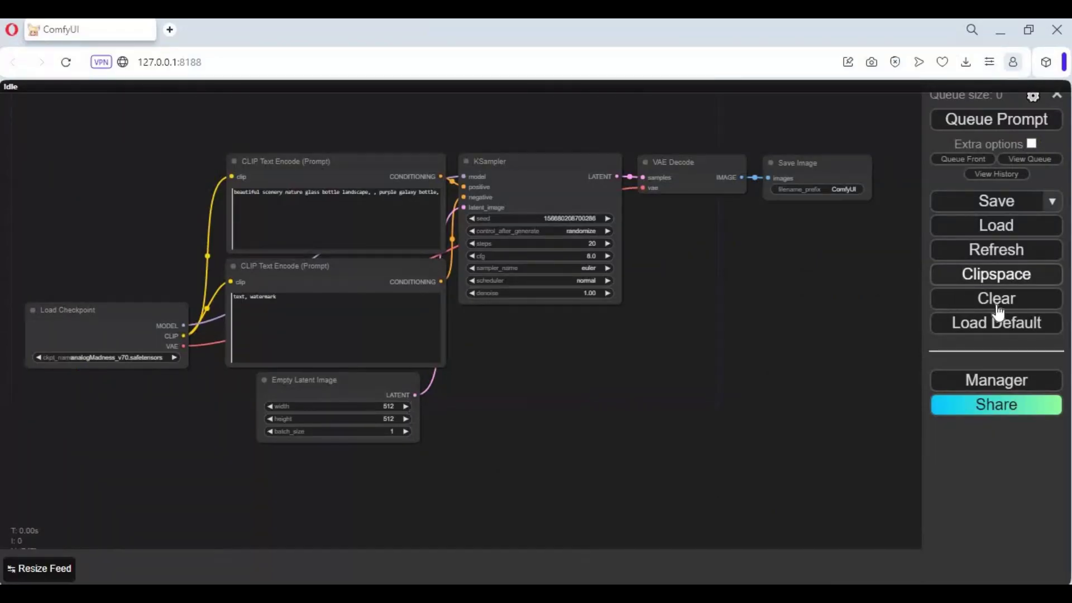
- Clear the canvas and install comfyui-simswap through Manager's Install via Git URL
{"action": "left_click", "coordinate": [991, 304]}
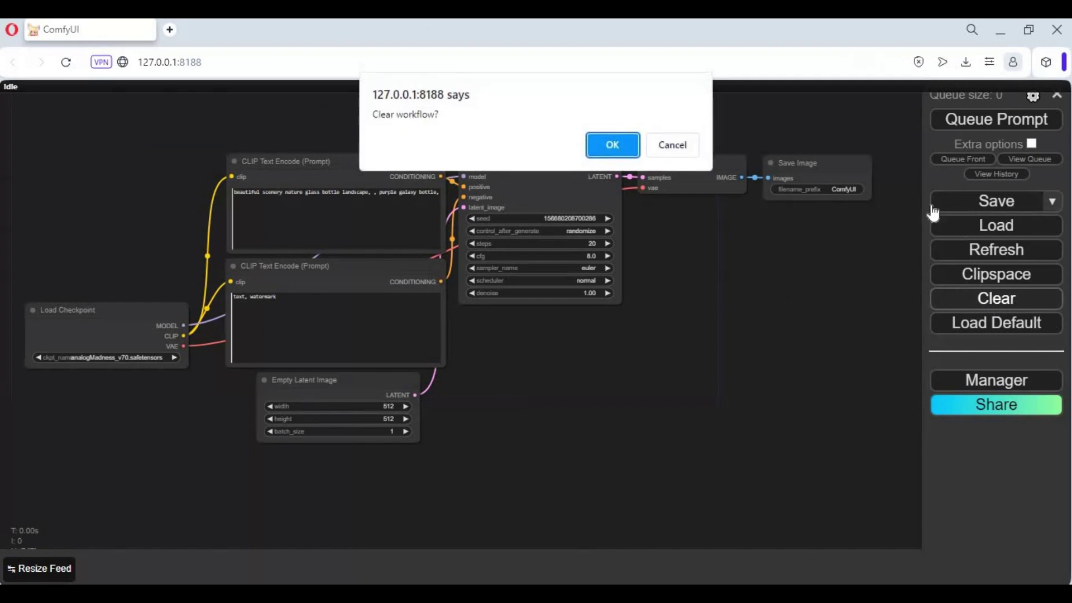
{"action": "left_click", "coordinate": [612, 146]}
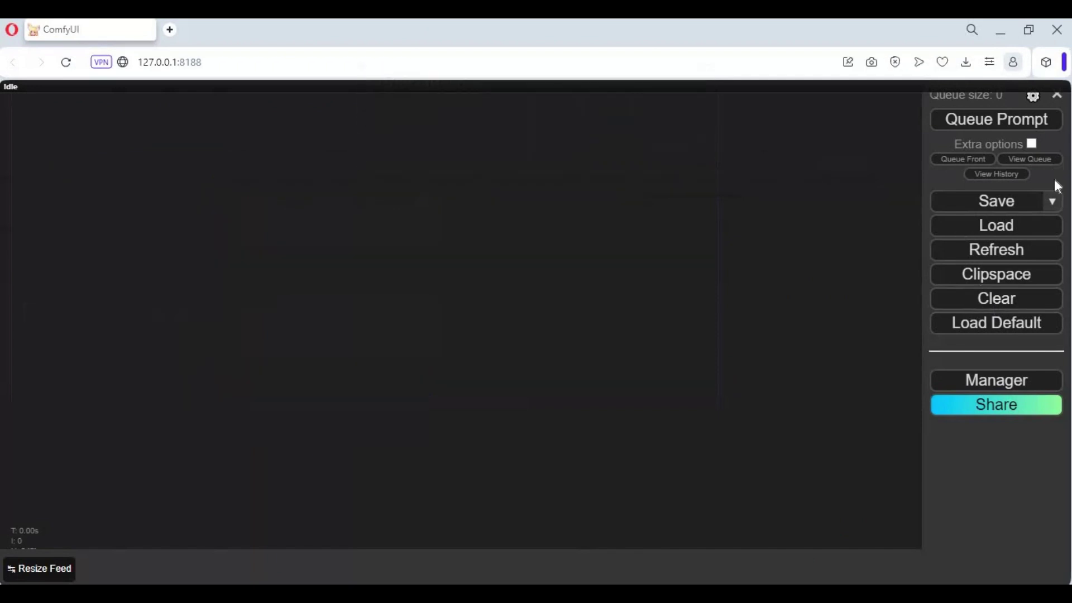
{"action": "left_click", "coordinate": [986, 384]}
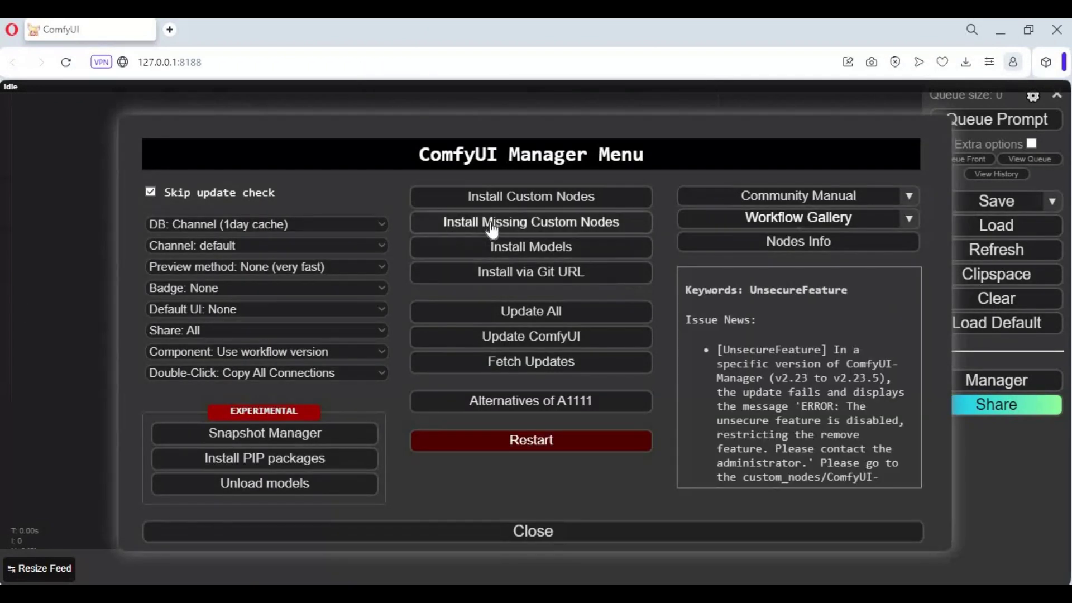
{"action": "left_click", "coordinate": [568, 275]}
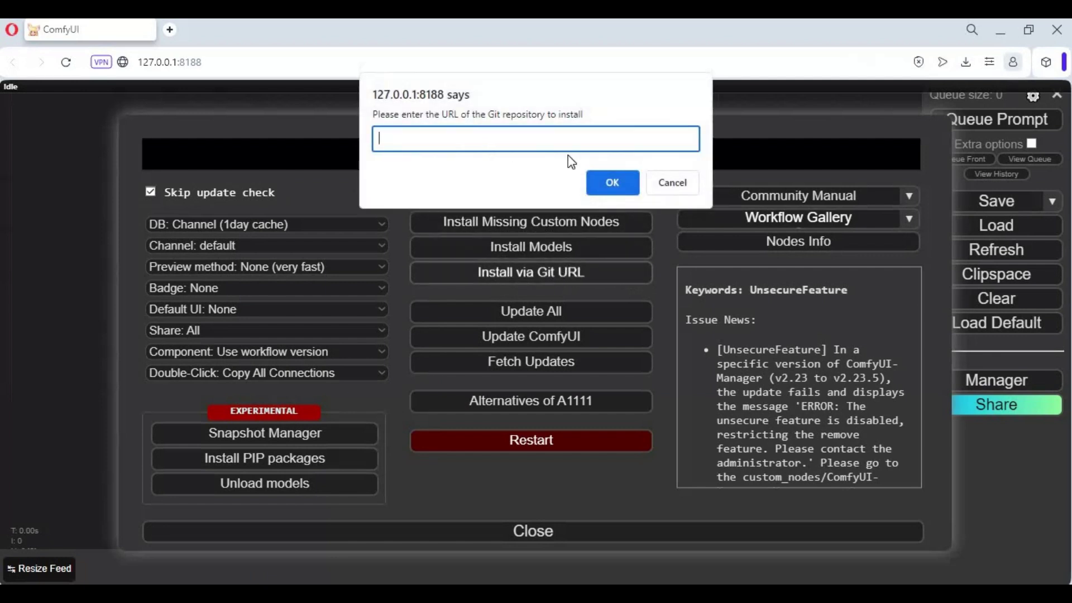
{"action": "right_click", "coordinate": [449, 139]}
{"action": "left_click", "coordinate": [482, 233]}
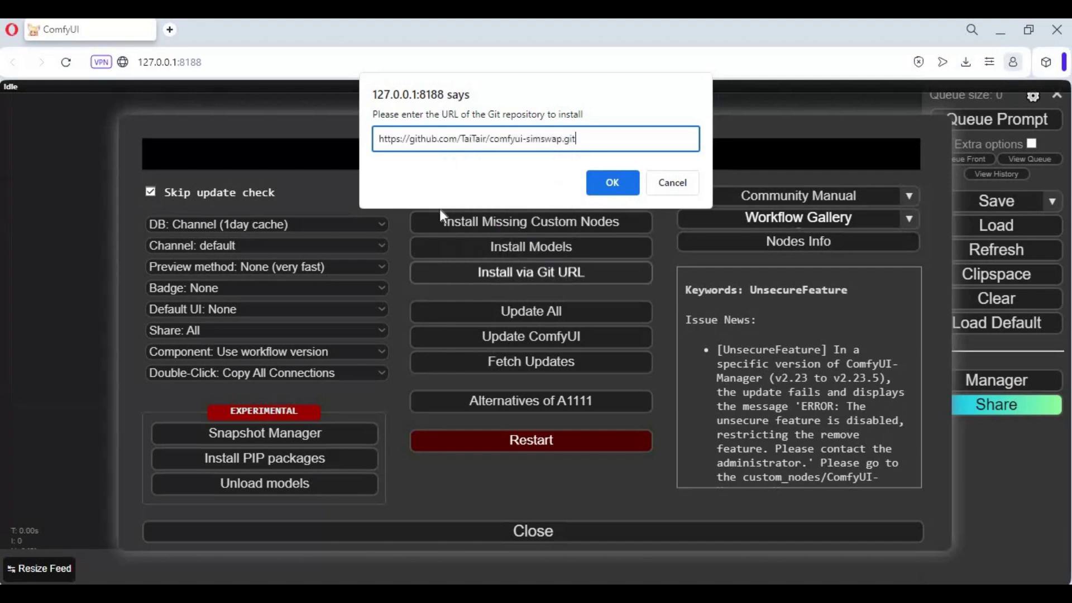
{"action": "left_click", "coordinate": [611, 184]}
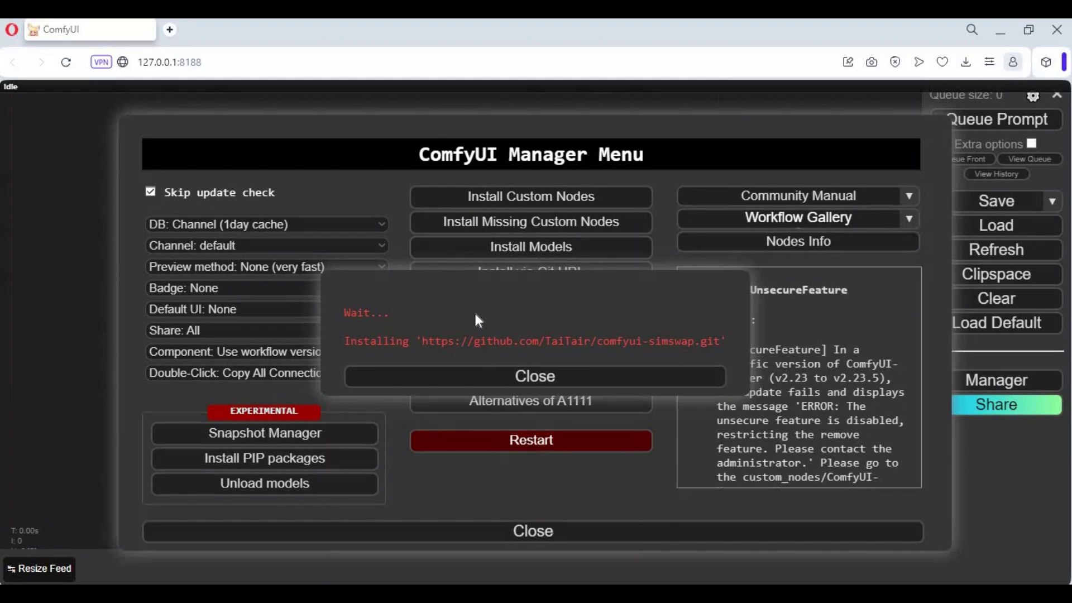
{"action": "left_click", "coordinate": [508, 368]}
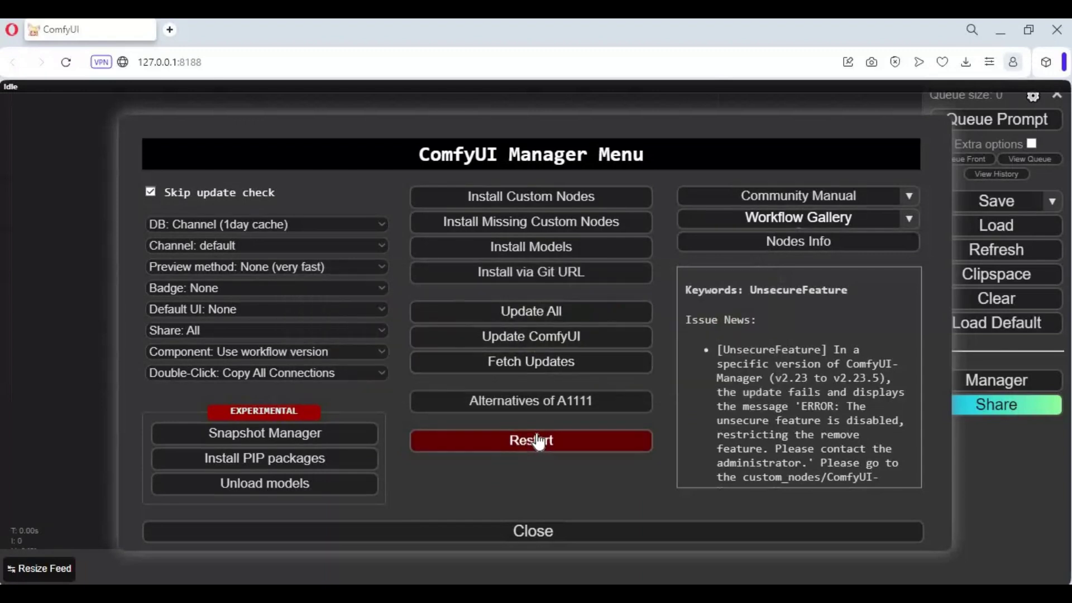
{"action": "left_click", "coordinate": [536, 528]}
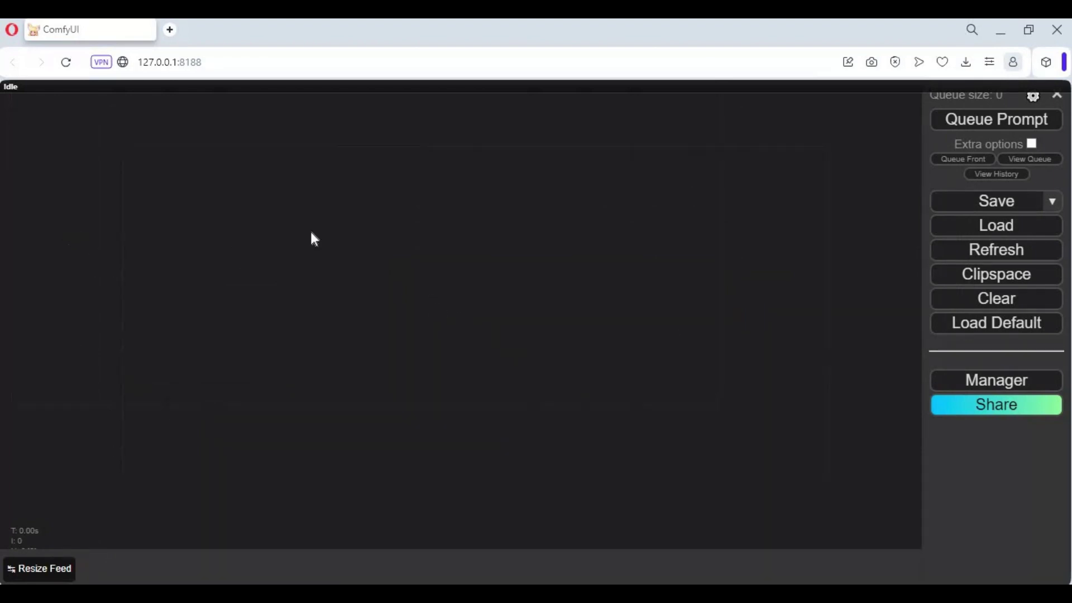
- Go to the comfyui-simswap README's Models section and follow its Hugging Face models link
{"action": "left_click", "coordinate": [438, 540]}
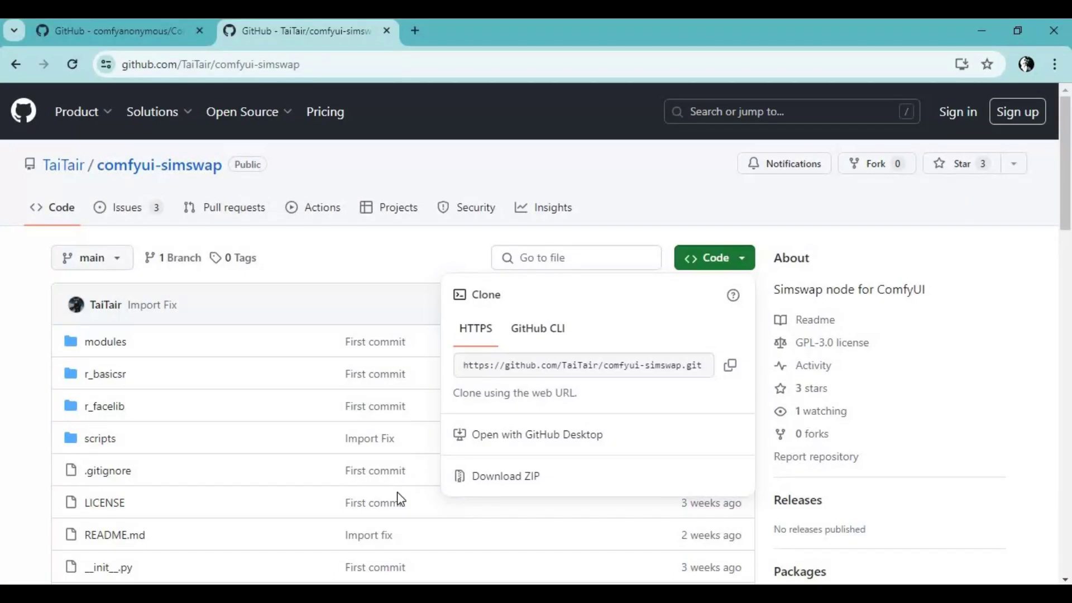
{"action": "left_click", "coordinate": [523, 189]}
{"action": "scroll", "coordinate": [522, 201], "scroll_direction": "down", "scroll_amount": 3}
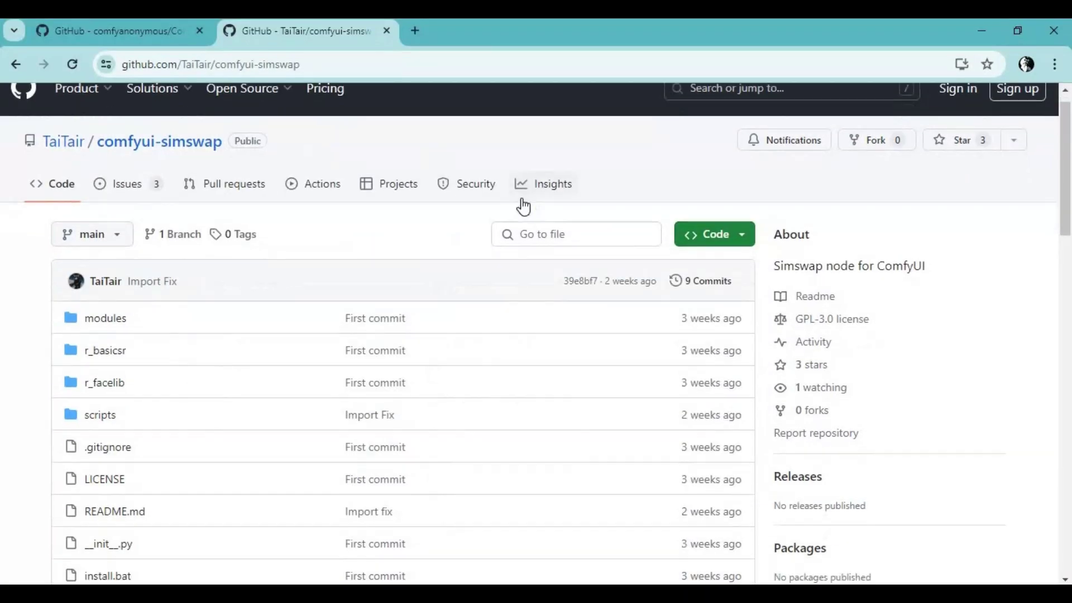
{"action": "scroll", "coordinate": [522, 206], "scroll_direction": "down", "scroll_amount": 4}
{"action": "scroll", "coordinate": [521, 208], "scroll_direction": "down", "scroll_amount": 2}
{"action": "scroll", "coordinate": [517, 208], "scroll_direction": "down", "scroll_amount": 1}
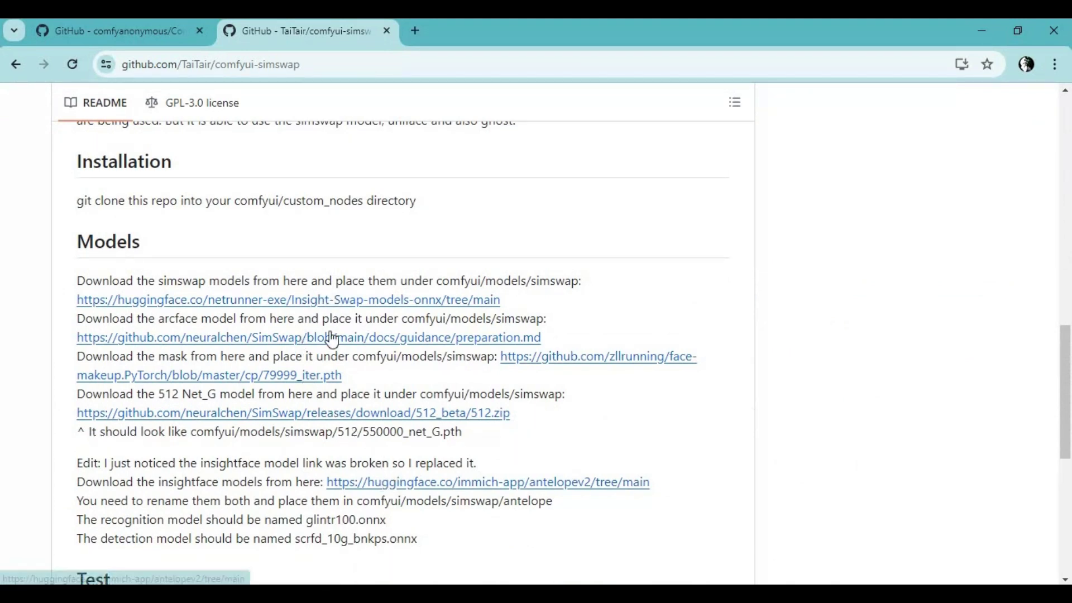
{"action": "left_click", "coordinate": [328, 304]}
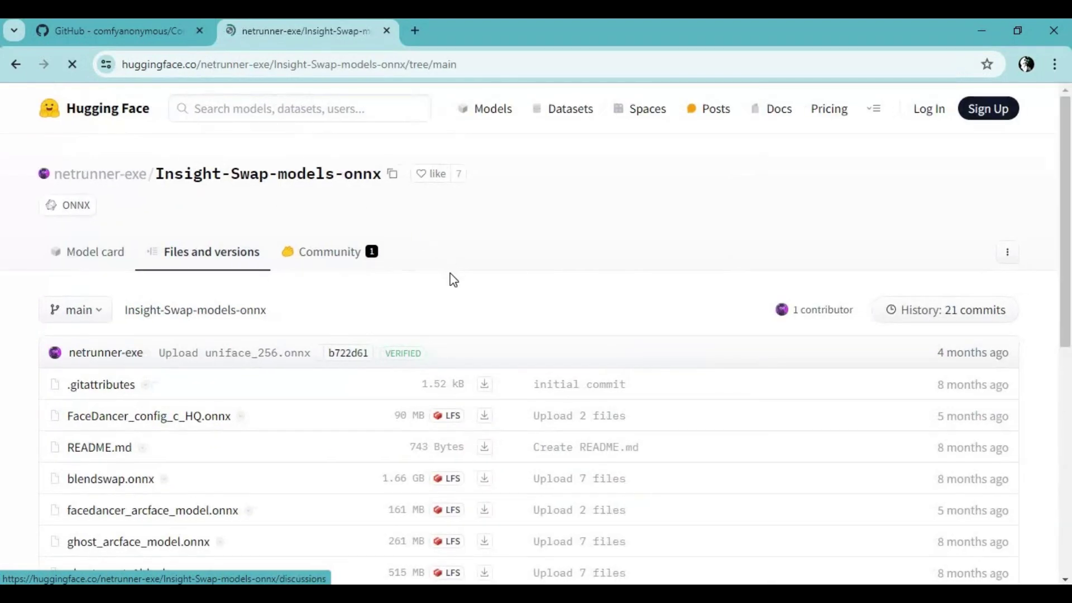
{"action": "scroll", "coordinate": [449, 279], "scroll_direction": "down", "scroll_amount": 2}
{"action": "scroll", "coordinate": [450, 279], "scroll_direction": "down", "scroll_amount": 3}
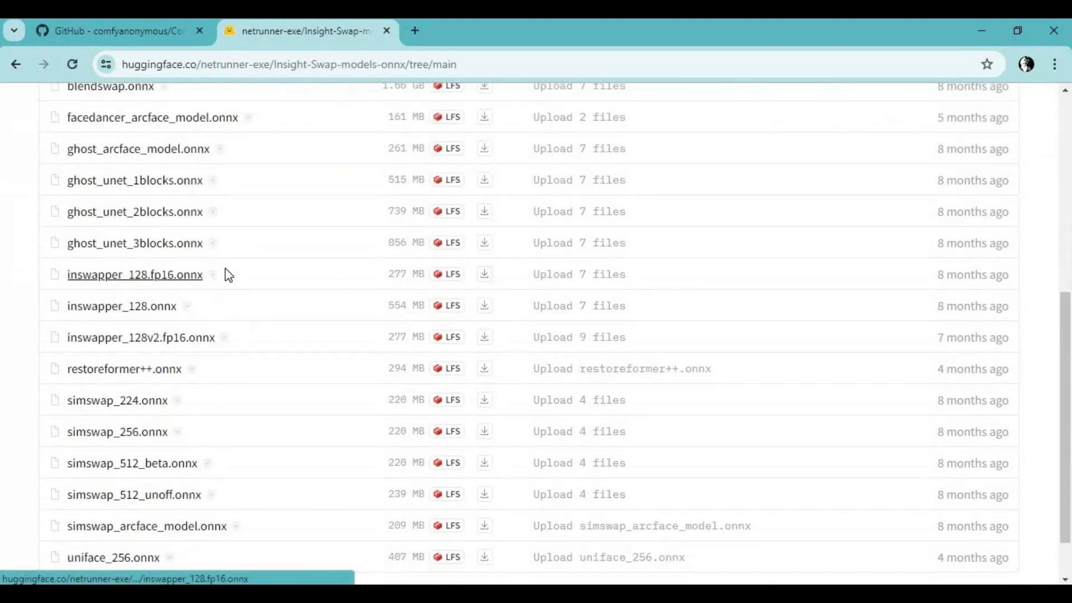
{"action": "scroll", "coordinate": [229, 270], "scroll_direction": "down", "scroll_amount": 1}
{"action": "scroll", "coordinate": [231, 272], "scroll_direction": "up", "scroll_amount": 2}
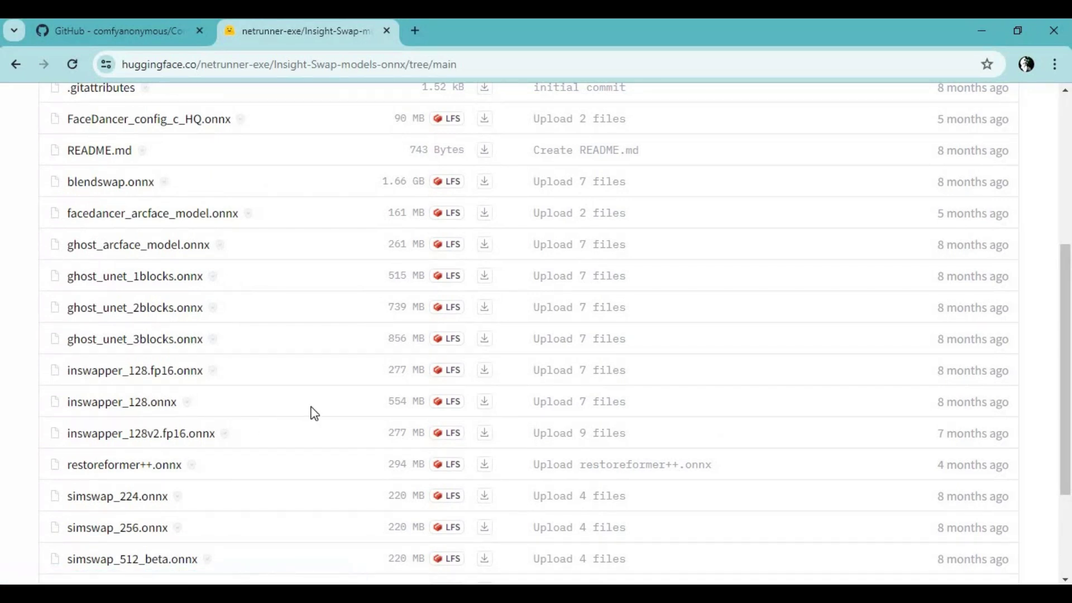
{"action": "scroll", "coordinate": [312, 412], "scroll_direction": "down", "scroll_amount": 1}
{"action": "scroll", "coordinate": [312, 412], "scroll_direction": "down", "scroll_amount": 2}
{"action": "scroll", "coordinate": [312, 412], "scroll_direction": "down", "scroll_amount": 1}
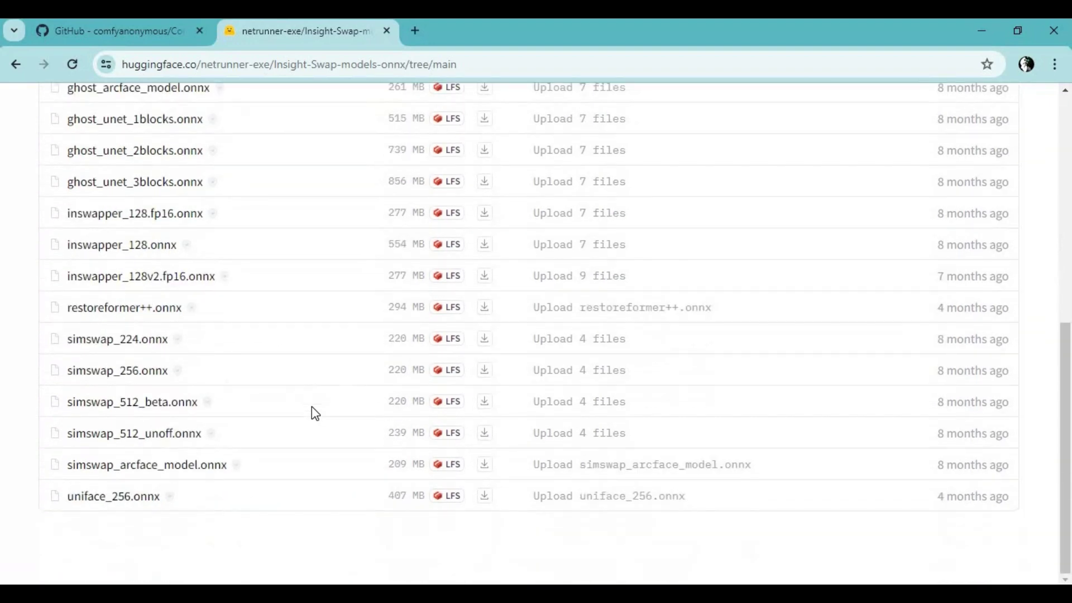
- Return to the GitHub README from the Insight-Swap ONNX files, then bring up the ComfyUI folder
{"action": "left_click", "coordinate": [16, 65]}
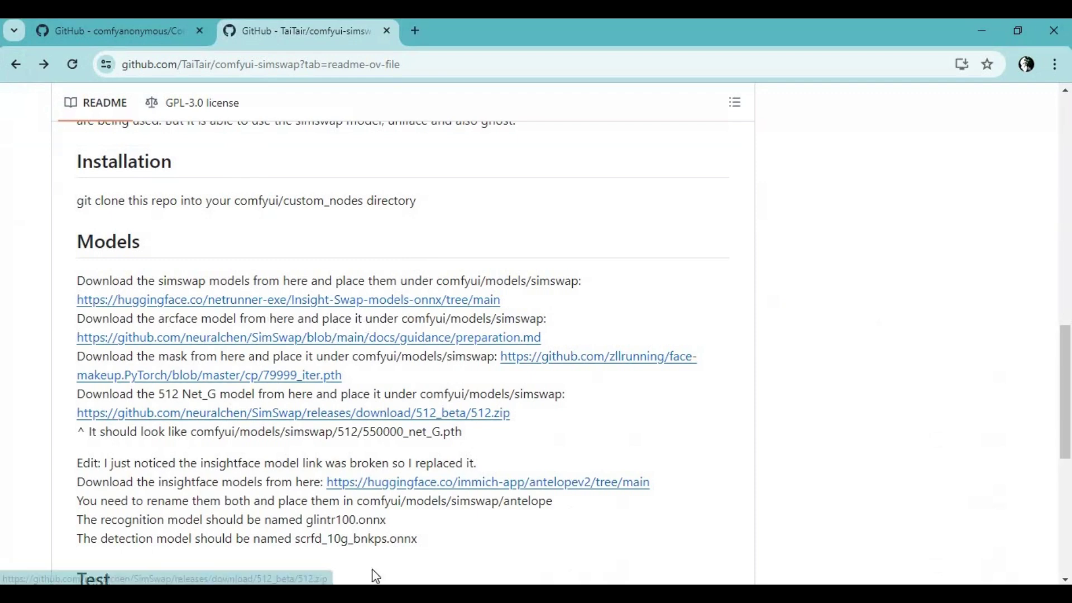
{"action": "left_click", "coordinate": [371, 585]}
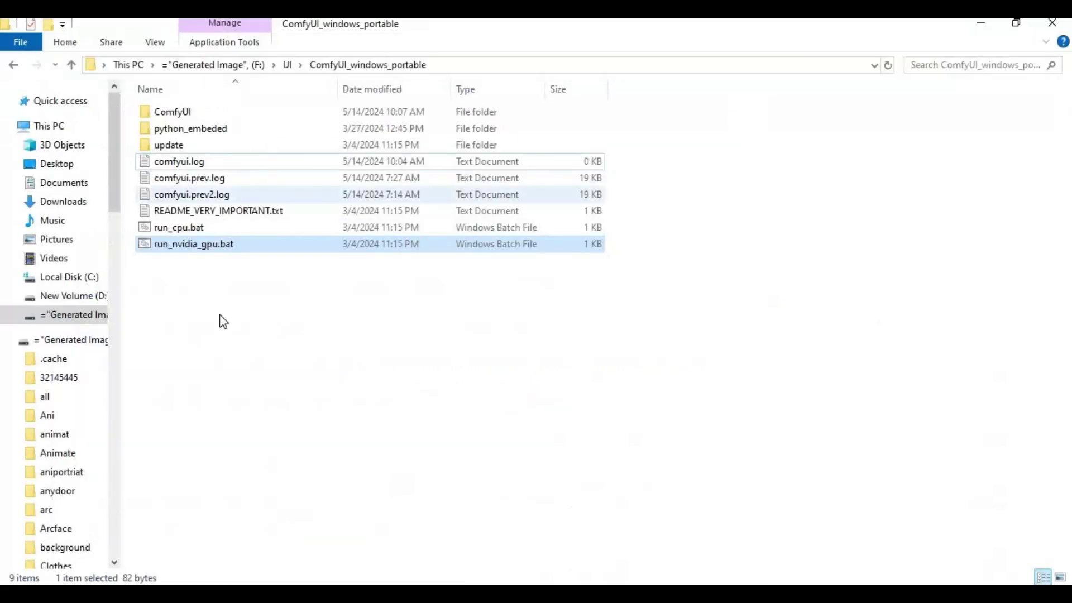
- Browse to ComfyUI\models\simswap and select the antelope folder
{"action": "left_click", "coordinate": [173, 112]}
{"action": "double_click", "coordinate": [173, 112]}
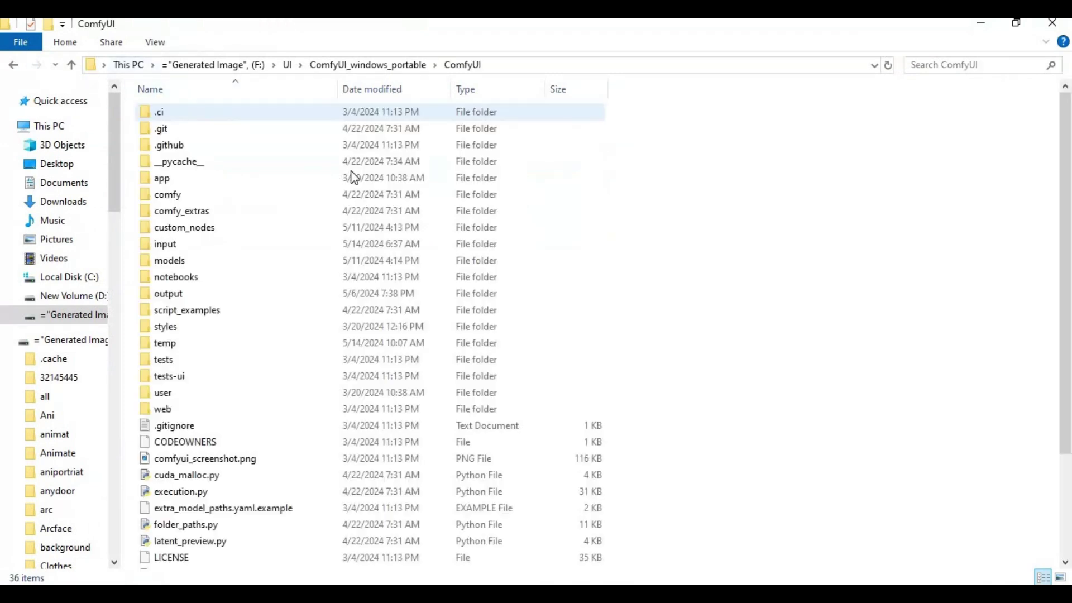
{"action": "left_click", "coordinate": [171, 261]}
{"action": "double_click", "coordinate": [170, 261]}
{"action": "scroll", "coordinate": [225, 290], "scroll_direction": "down", "scroll_amount": 2}
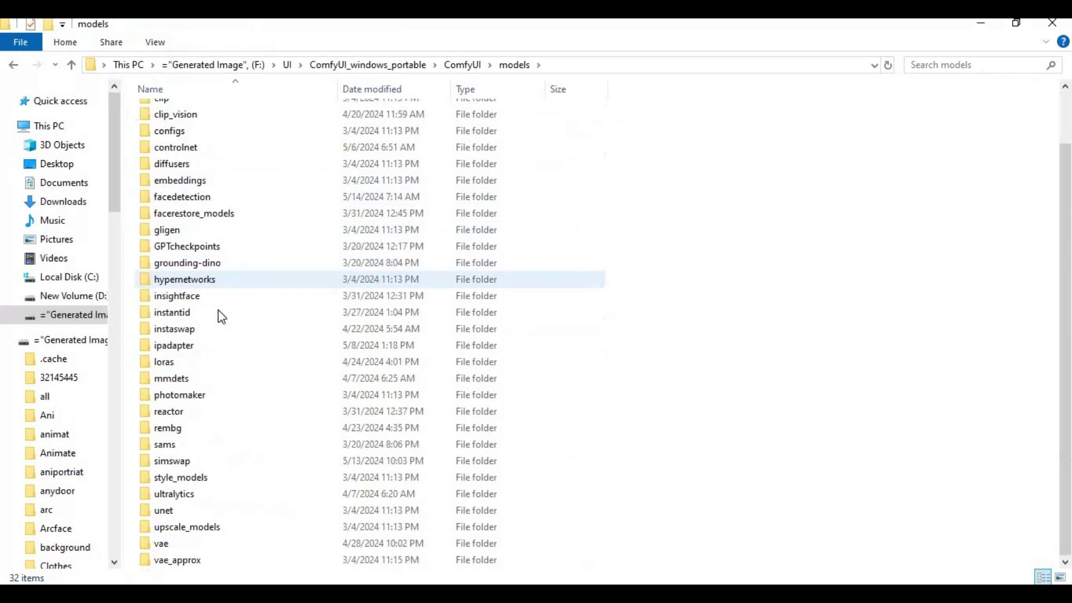
{"action": "double_click", "coordinate": [174, 461]}
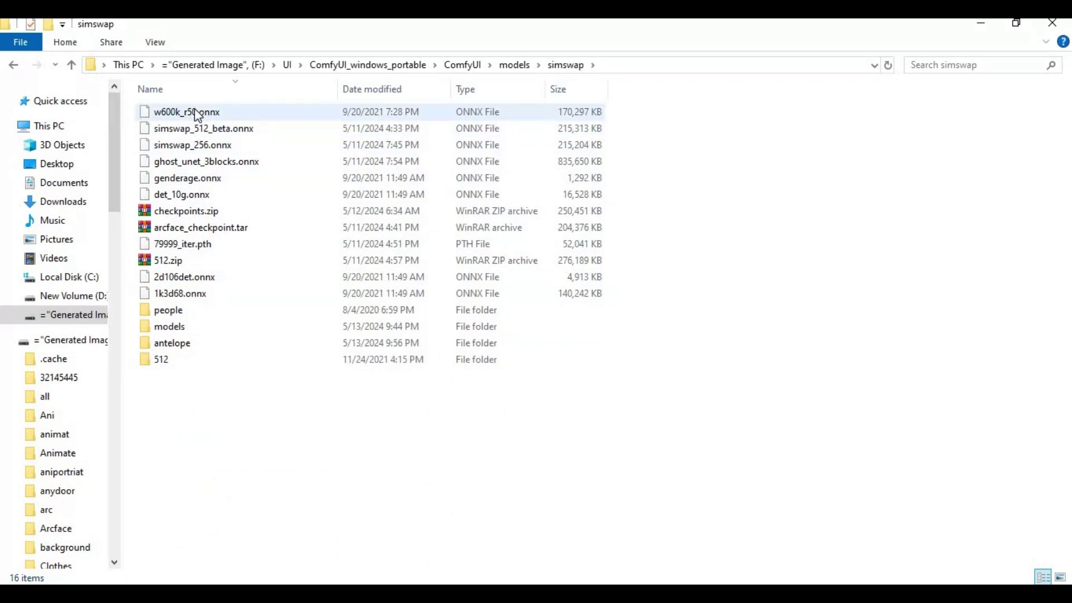
{"action": "left_click", "coordinate": [163, 346]}
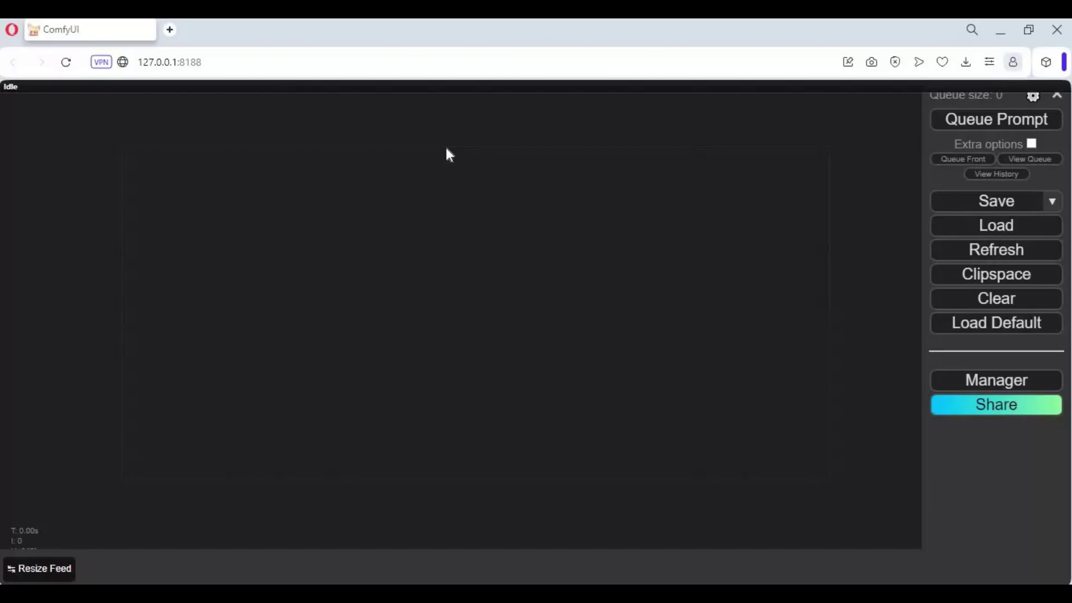
- Add a Load Image node from the canvas search and move it up-left
{"action": "double_click", "coordinate": [380, 227]}
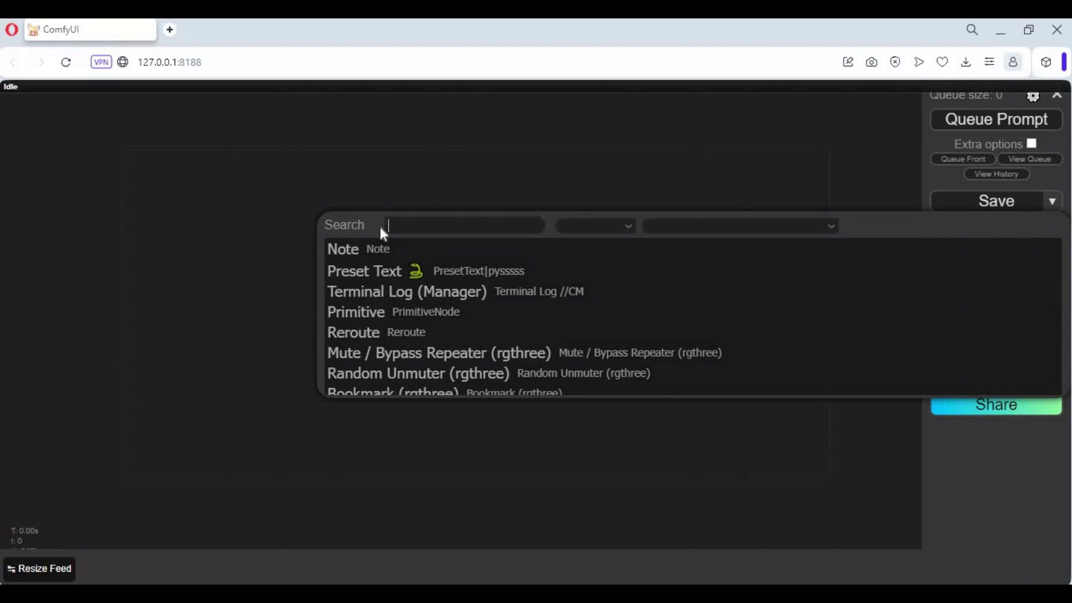
{"action": "type", "text": "load"}
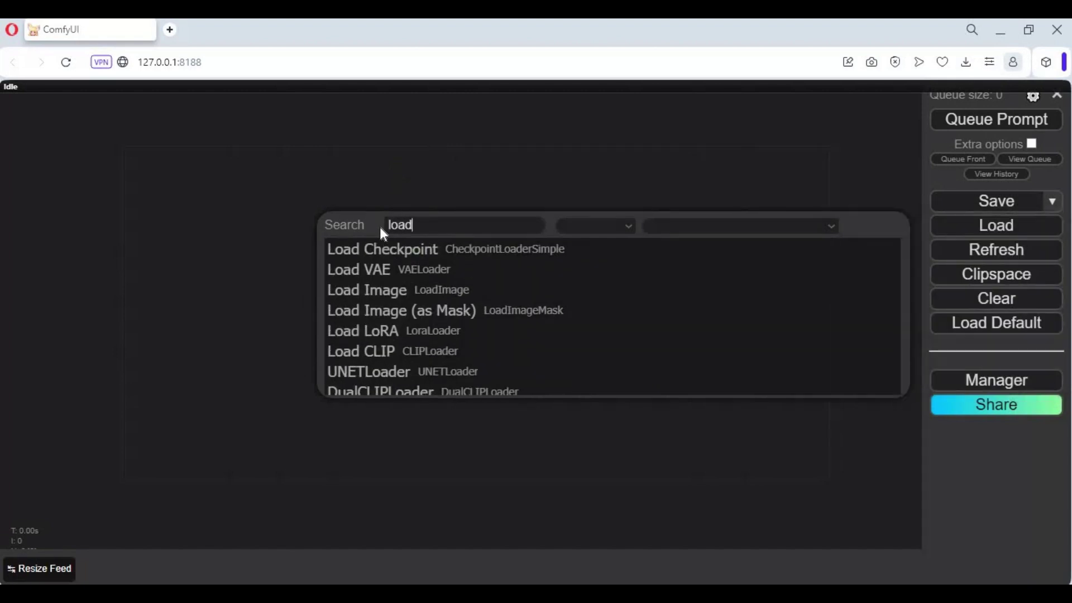
{"action": "left_click", "coordinate": [390, 291]}
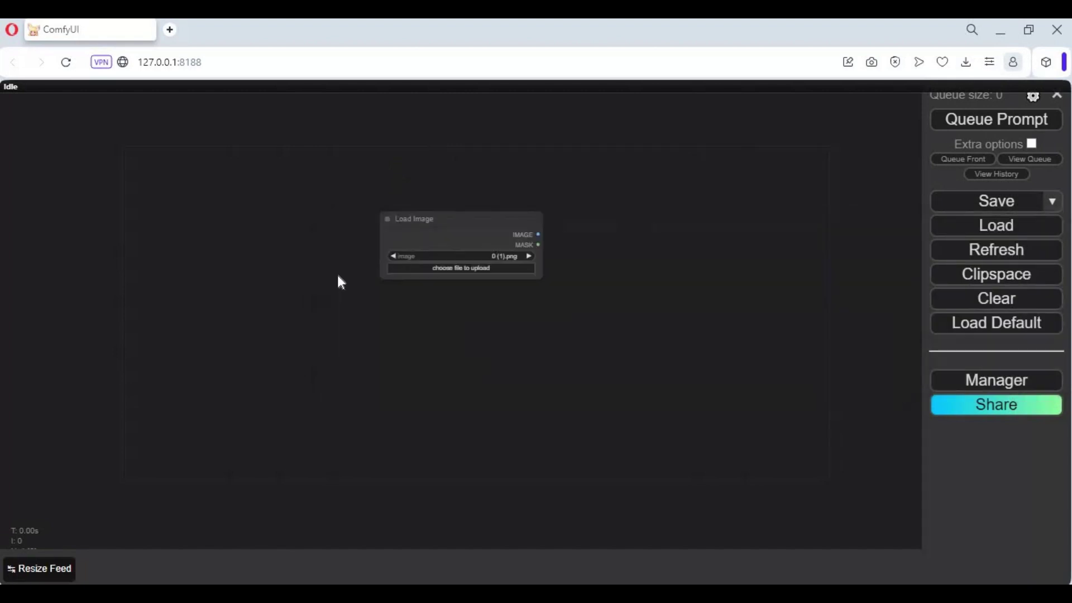
{"action": "left_click_drag", "start_coordinate": [467, 227], "coordinate": [288, 180]}
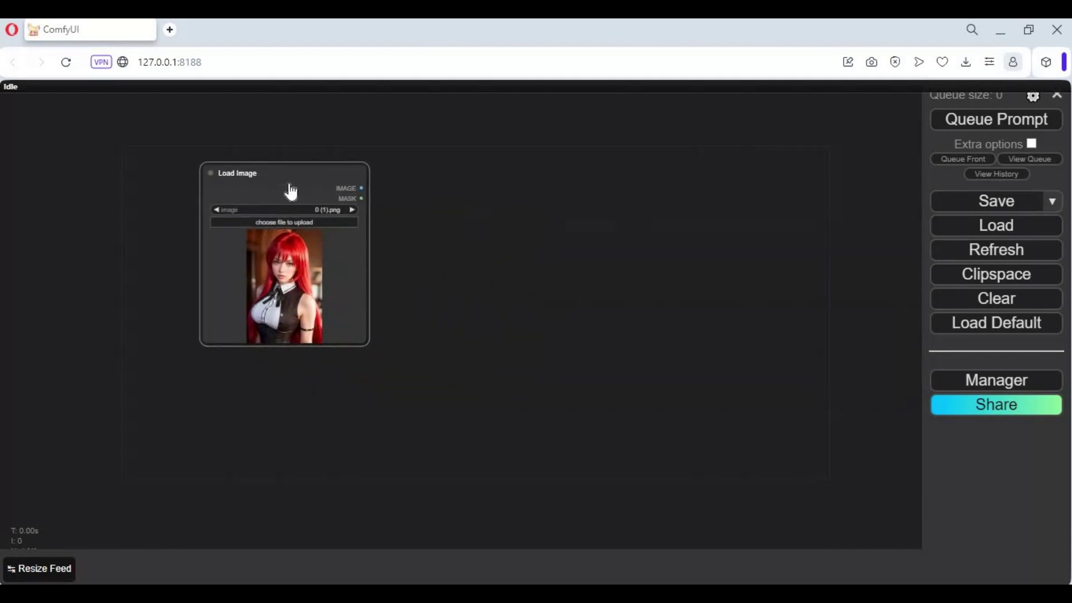
- Clone the Load Image node and align the copy beneath the original
{"action": "right_click", "coordinate": [287, 180]}
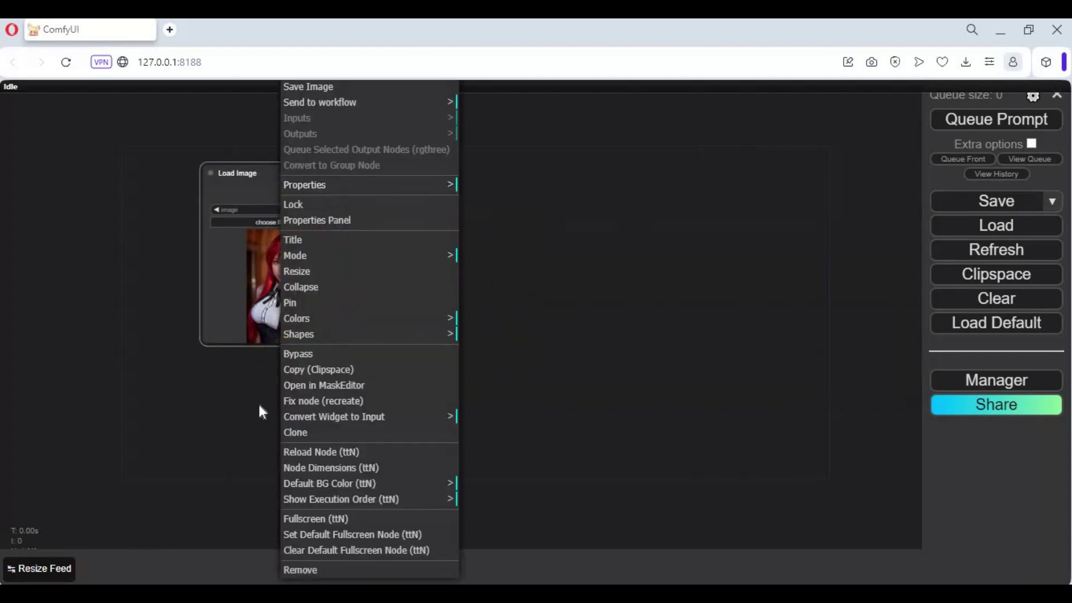
{"action": "left_click", "coordinate": [321, 432]}
{"action": "left_click_drag", "start_coordinate": [252, 176], "coordinate": [253, 351]}
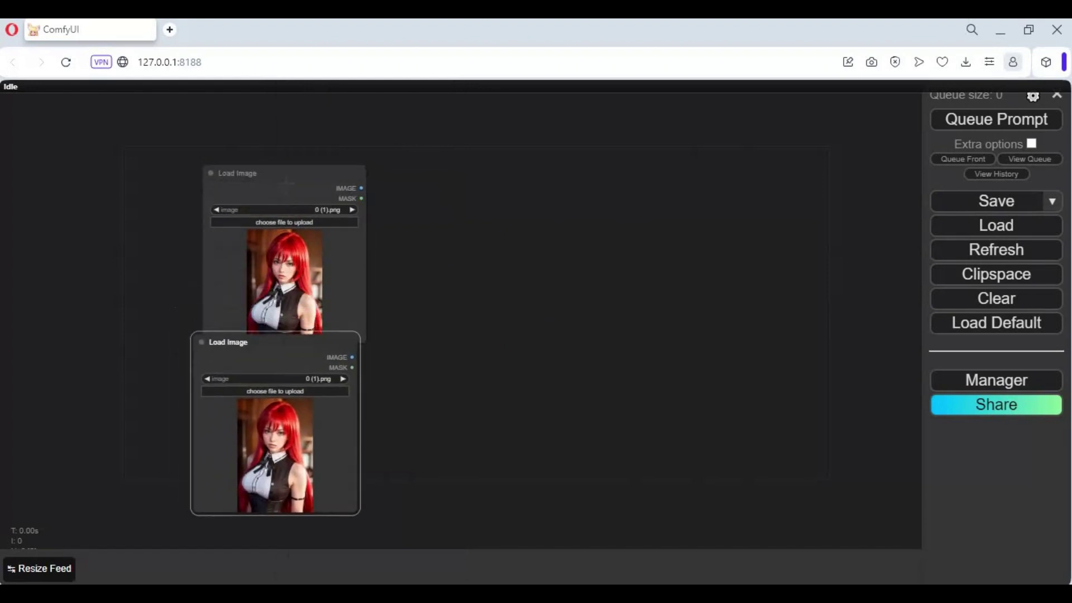
{"action": "left_click_drag", "start_coordinate": [249, 169], "coordinate": [211, 134]}
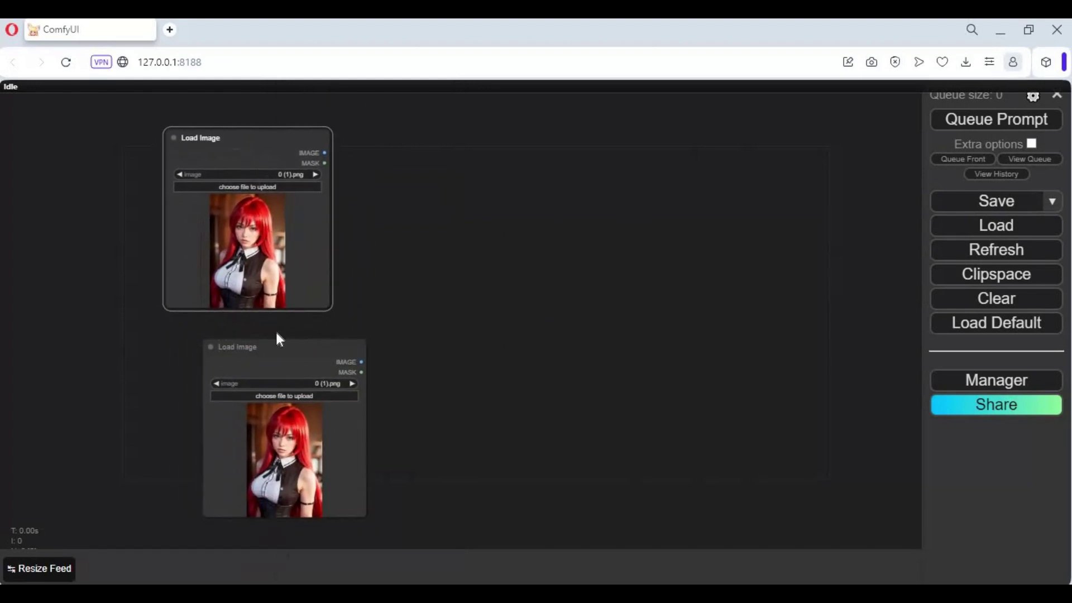
{"action": "left_click_drag", "start_coordinate": [289, 347], "coordinate": [247, 326]}
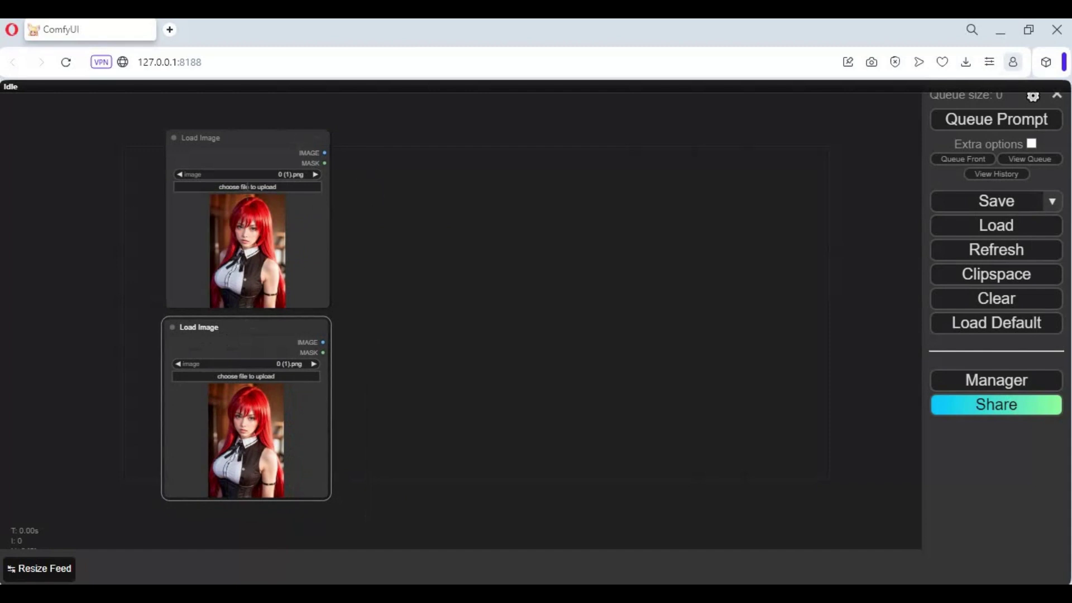
- Upload the short-haired portrait photo into the top Load Image node
{"action": "left_click", "coordinate": [244, 187]}
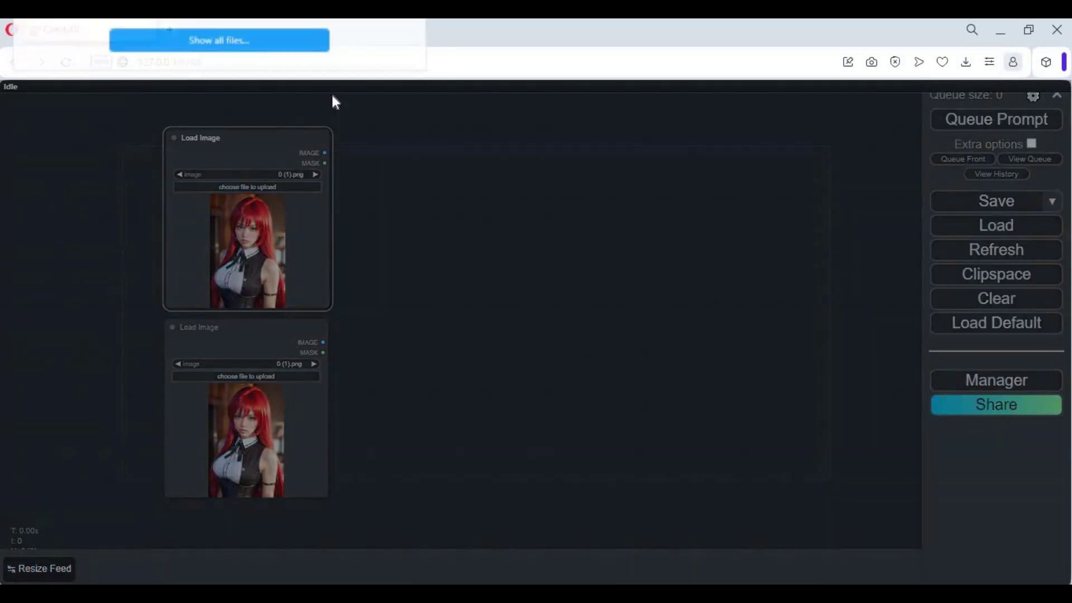
{"action": "left_click", "coordinate": [233, 43]}
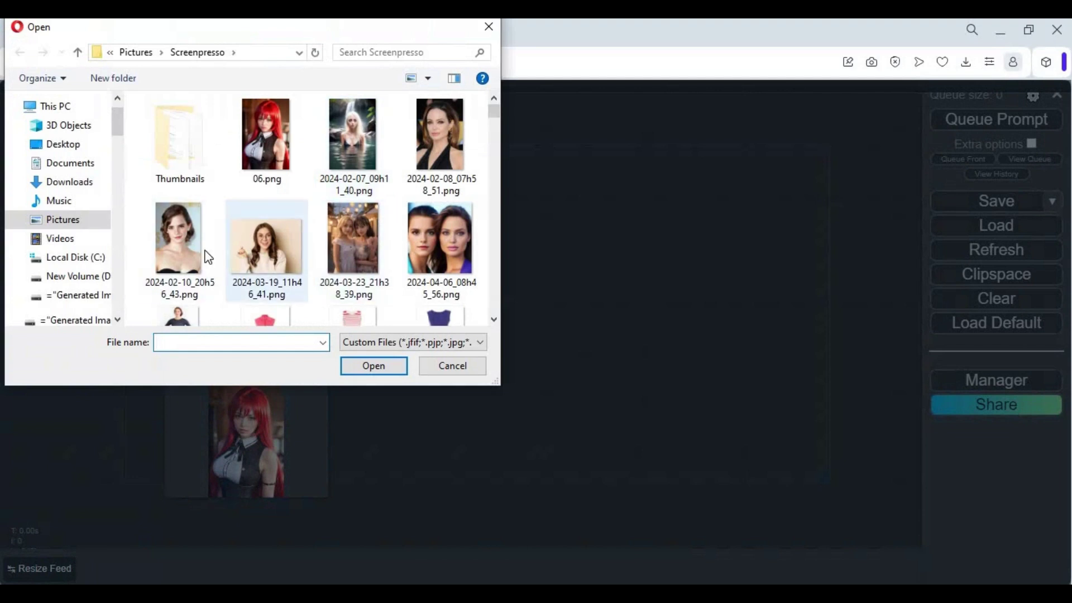
{"action": "double_click", "coordinate": [188, 248]}
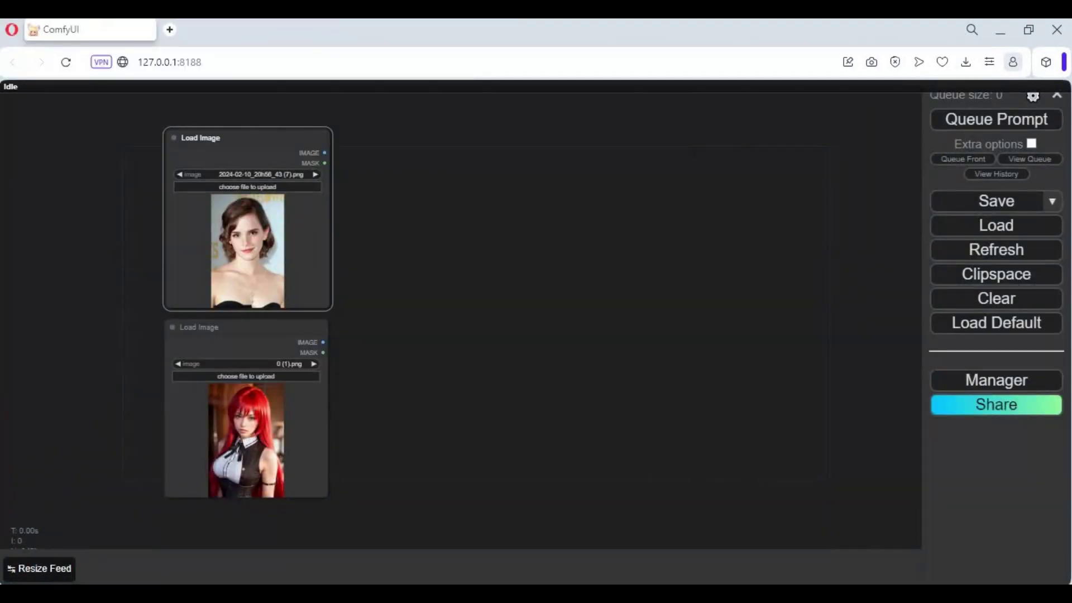
- Upload the waterfall image into the bottom Load Image node
{"action": "left_click", "coordinate": [271, 378]}
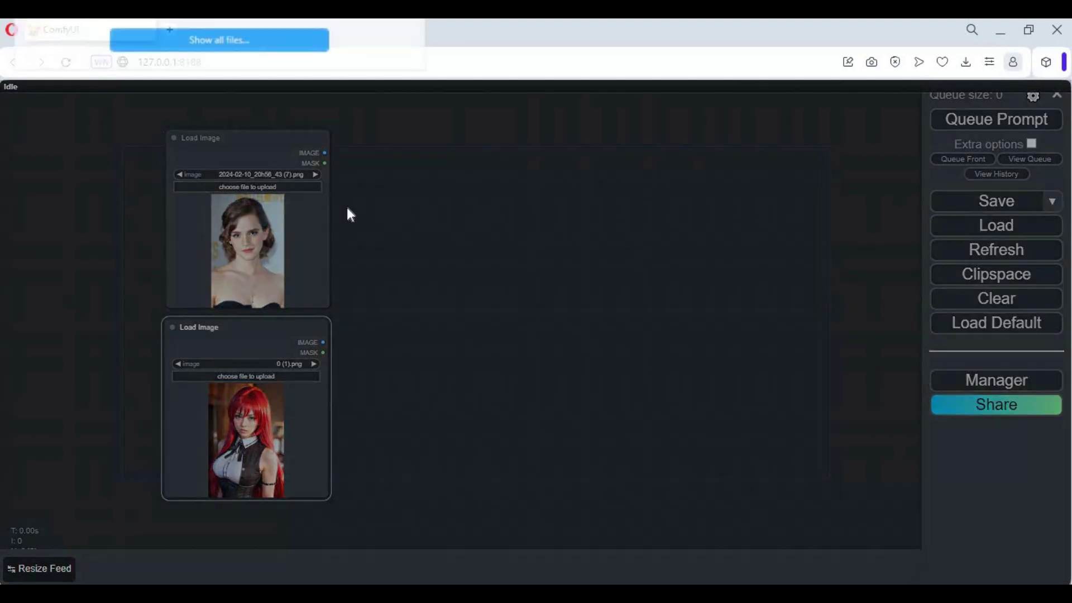
{"action": "left_click", "coordinate": [250, 41]}
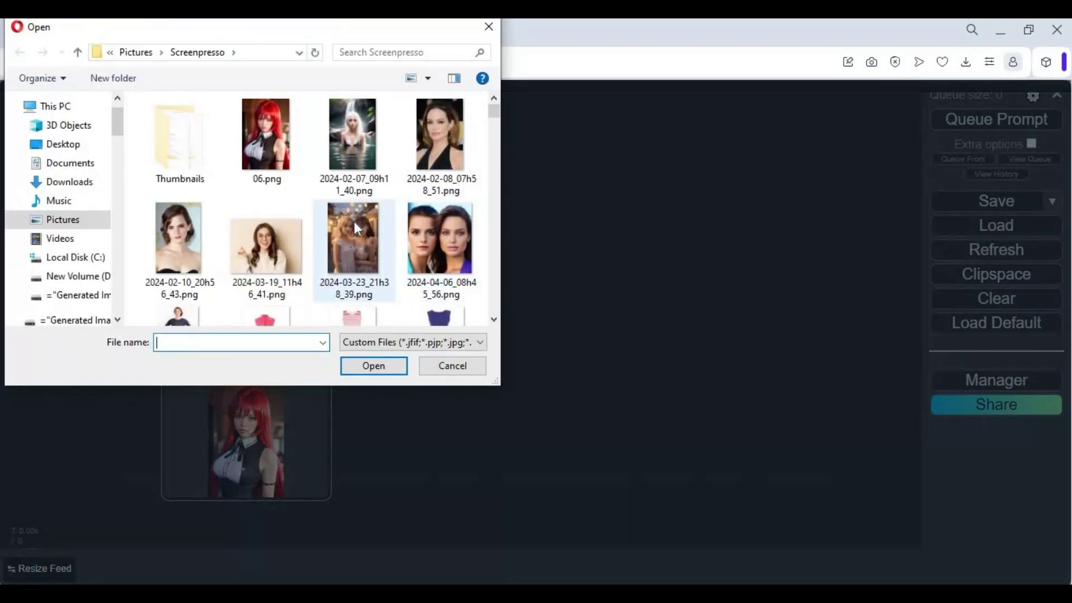
{"action": "mouse_move", "coordinate": [353, 238]}
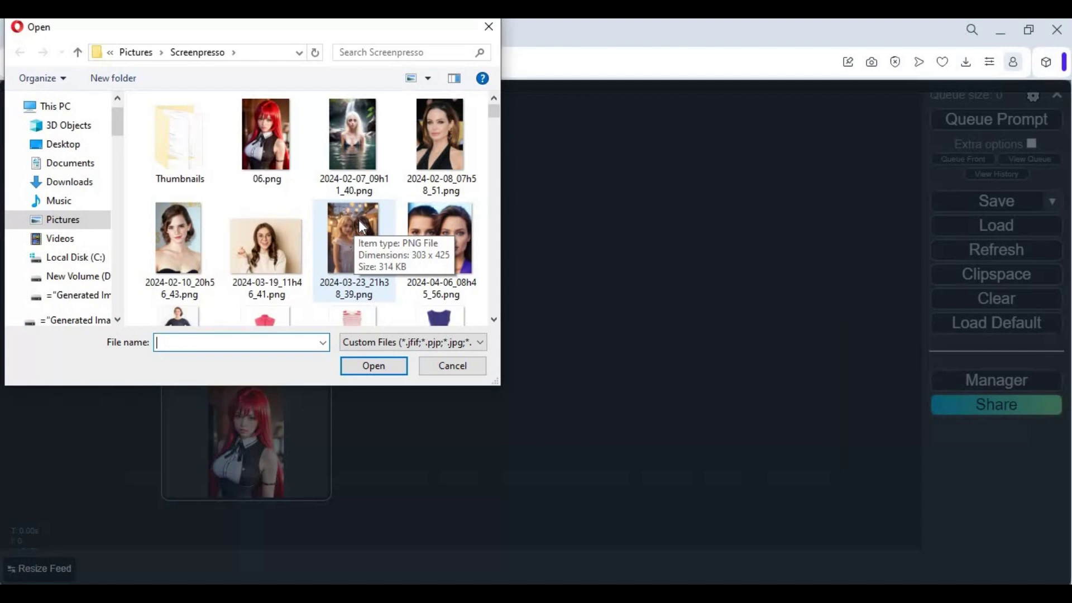
{"action": "double_click", "coordinate": [368, 121]}
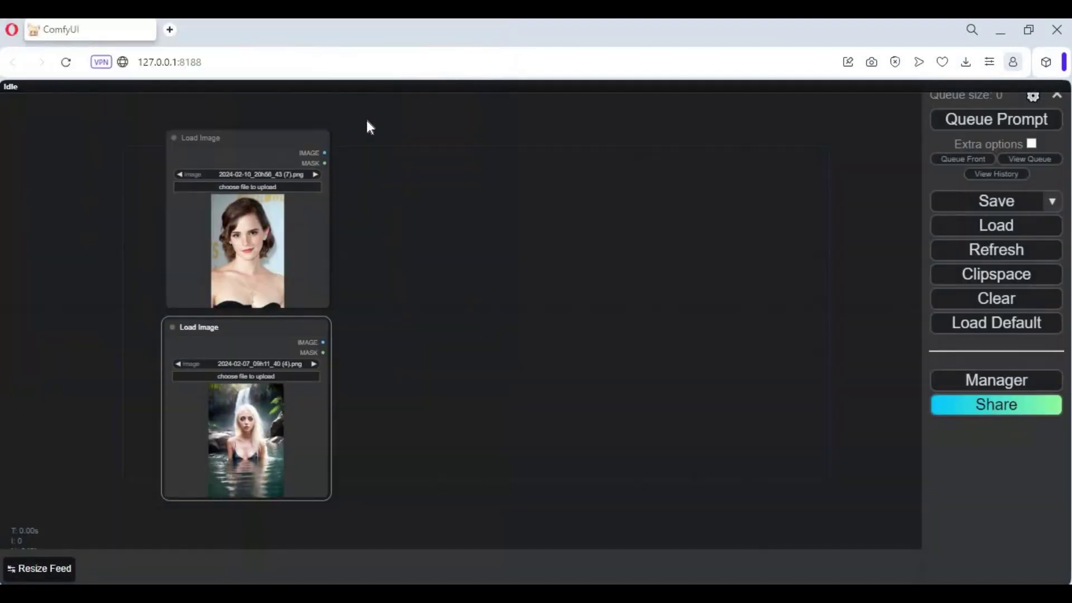
- Add Simswap - Fast Face Swap, wiring the top image to source_image and the bottom to input_image
{"action": "double_click", "coordinate": [483, 230]}
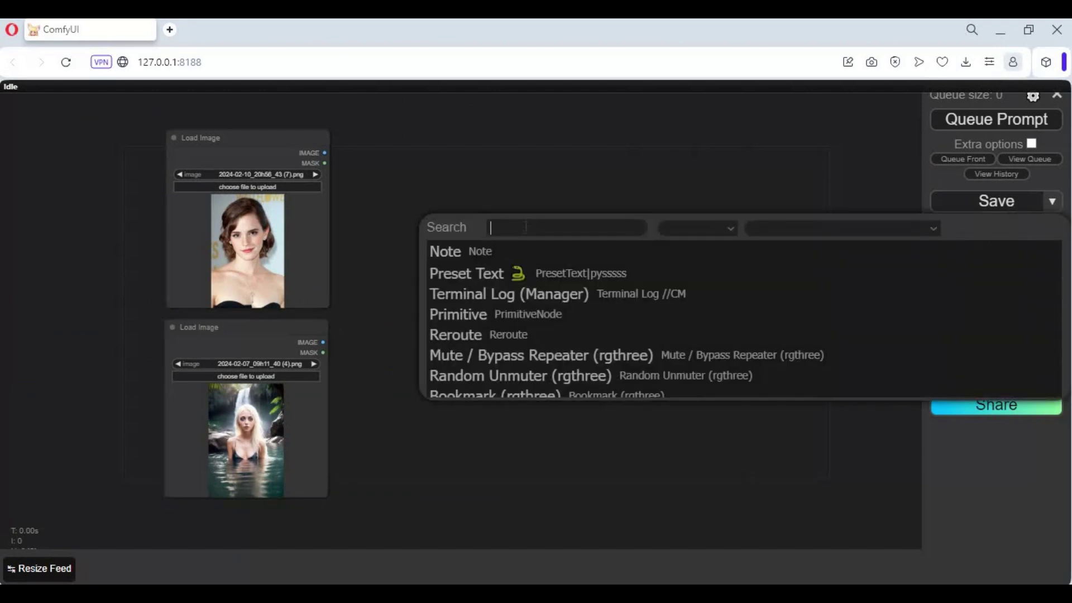
{"action": "type", "text": "sims"}
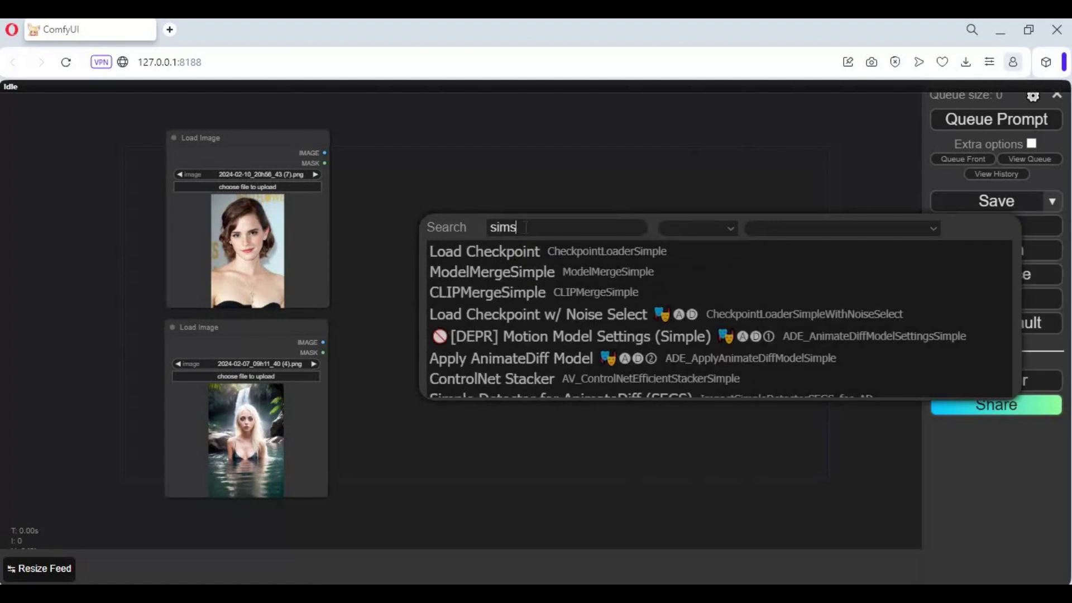
{"action": "type", "text": "wap"}
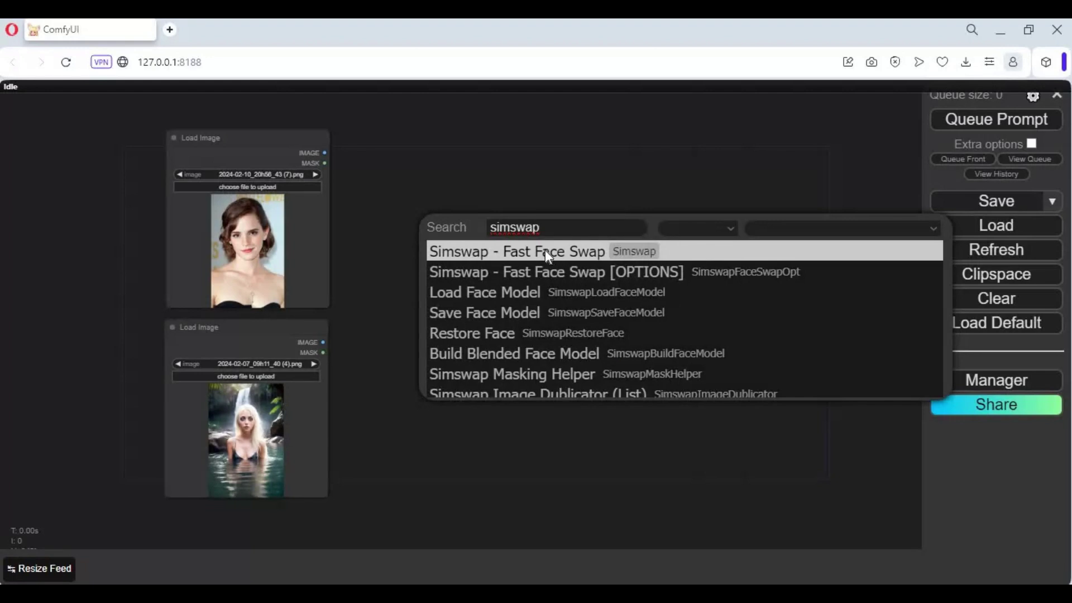
{"action": "left_click", "coordinate": [546, 250]}
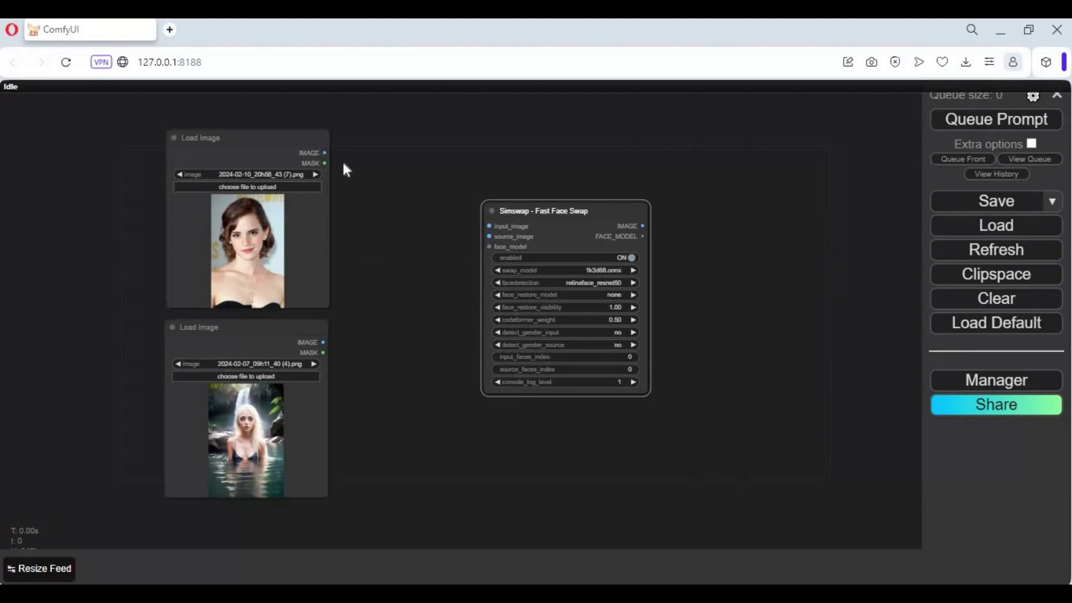
{"action": "left_click_drag", "start_coordinate": [325, 153], "coordinate": [489, 236]}
{"action": "left_click_drag", "start_coordinate": [323, 342], "coordinate": [490, 226]}
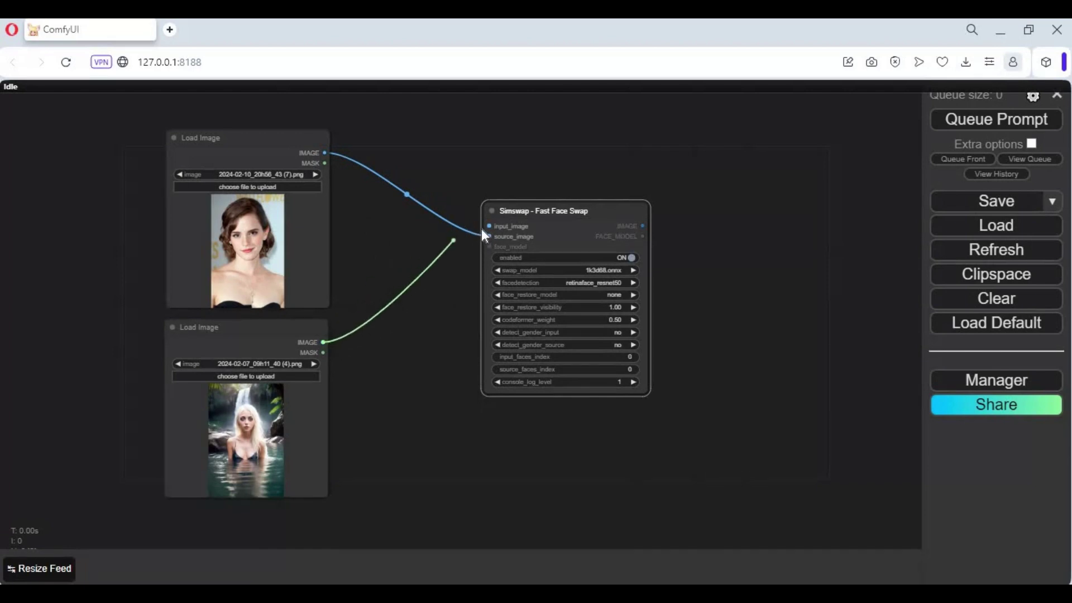
- Add a Preview Image node fed by the Simswap node's IMAGE output
{"action": "double_click", "coordinate": [757, 203]}
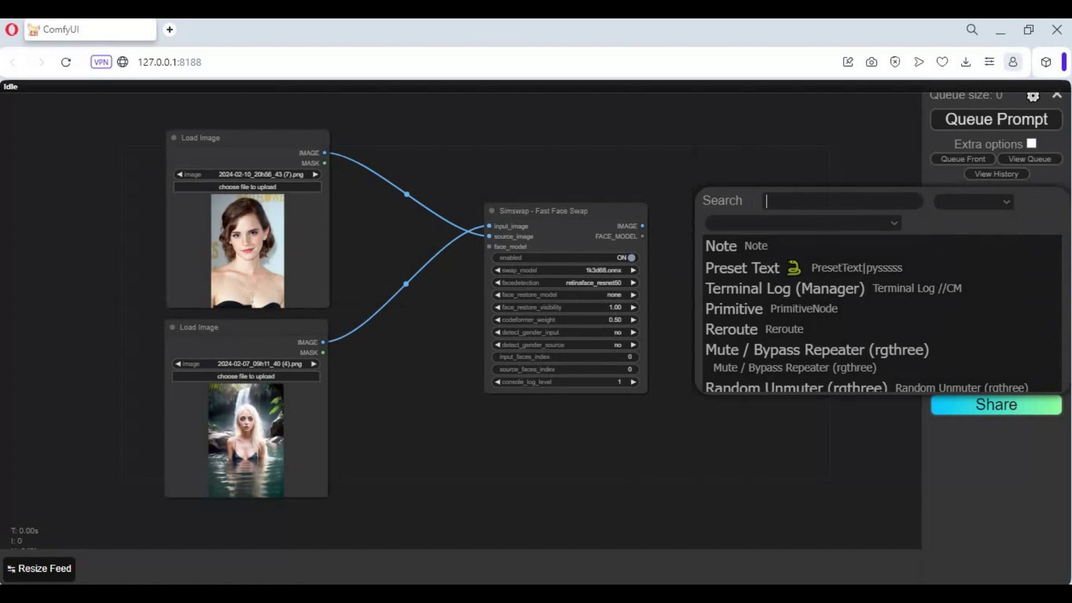
{"action": "type", "text": "previ"}
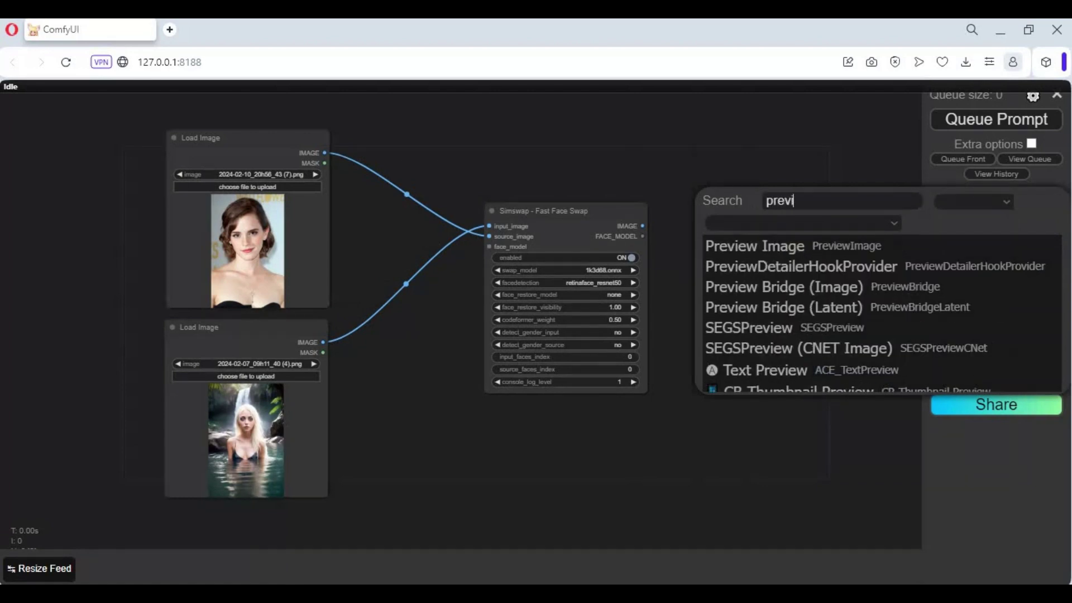
{"action": "type", "text": "ew"}
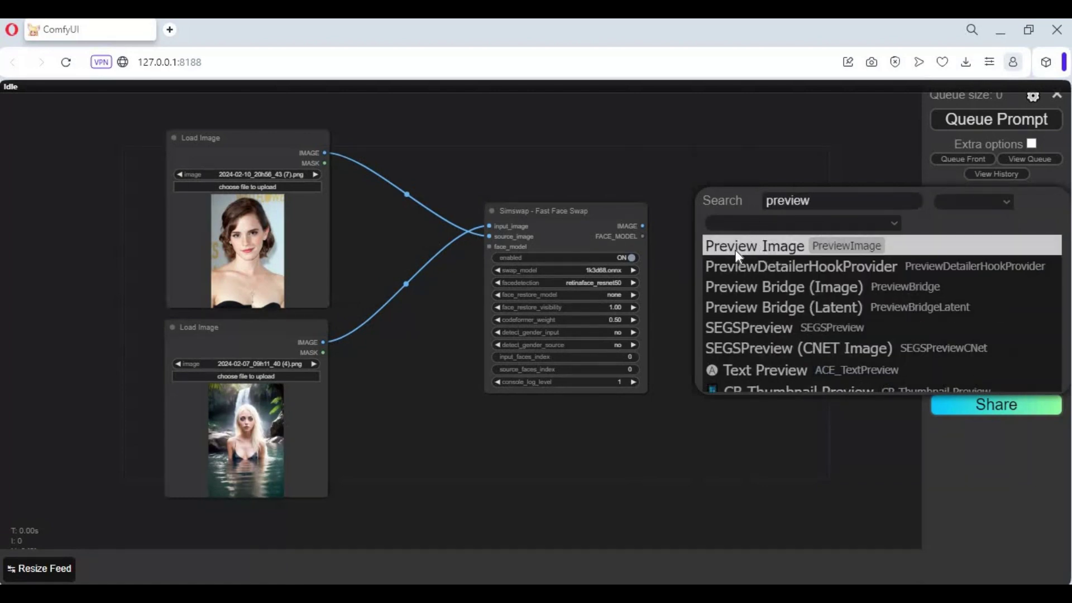
{"action": "left_click", "coordinate": [735, 248]}
{"action": "left_click_drag", "start_coordinate": [762, 211], "coordinate": [642, 226]}
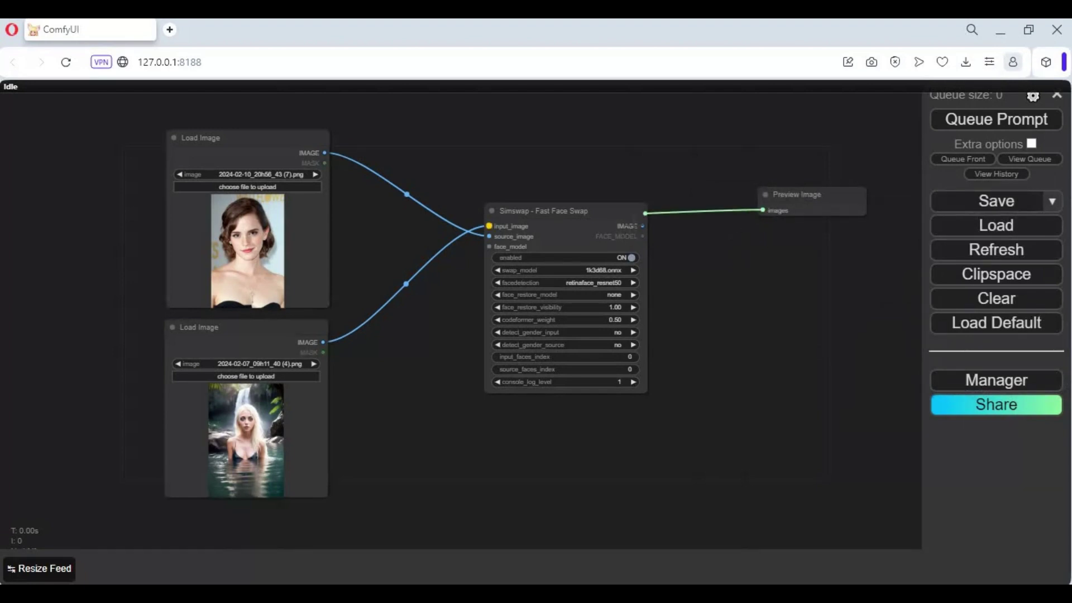
{"action": "scroll", "coordinate": [677, 292], "scroll_direction": "up", "scroll_amount": 2}
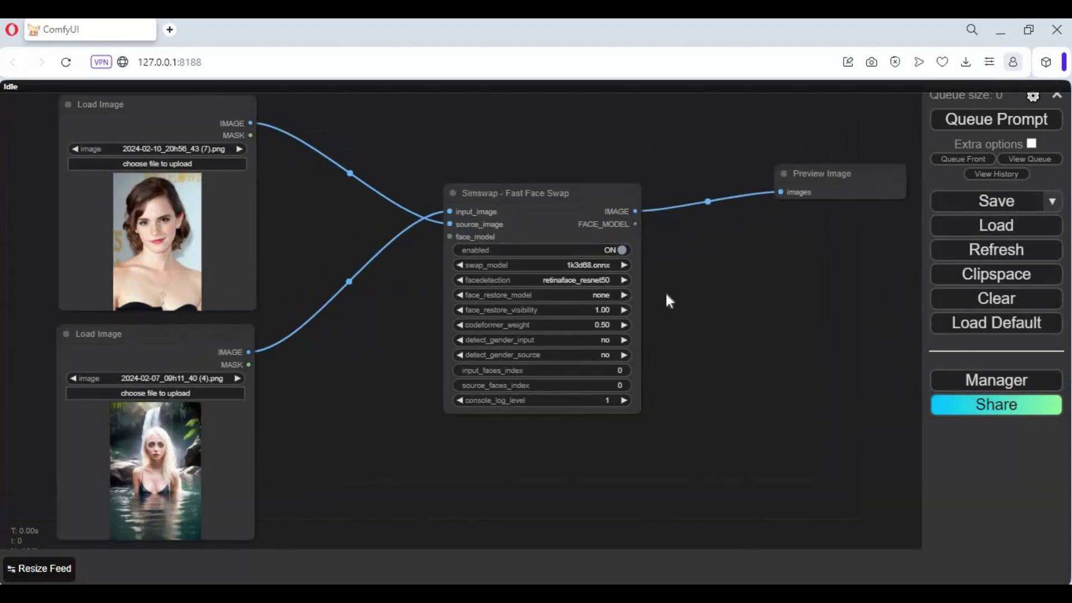
- Set Simswap's swap_model to ghost_unet_3blocks.onnx and face_restore_model to codeformer-v0.1.0.pth
{"action": "left_click", "coordinate": [593, 266]}
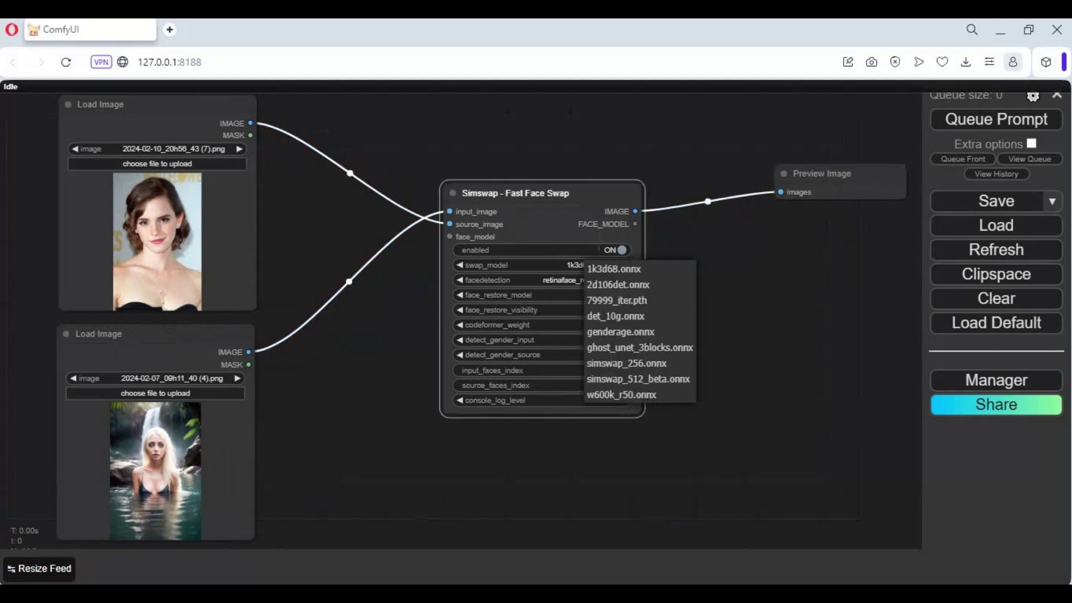
{"action": "scroll", "coordinate": [647, 323], "scroll_direction": "down", "scroll_amount": 1}
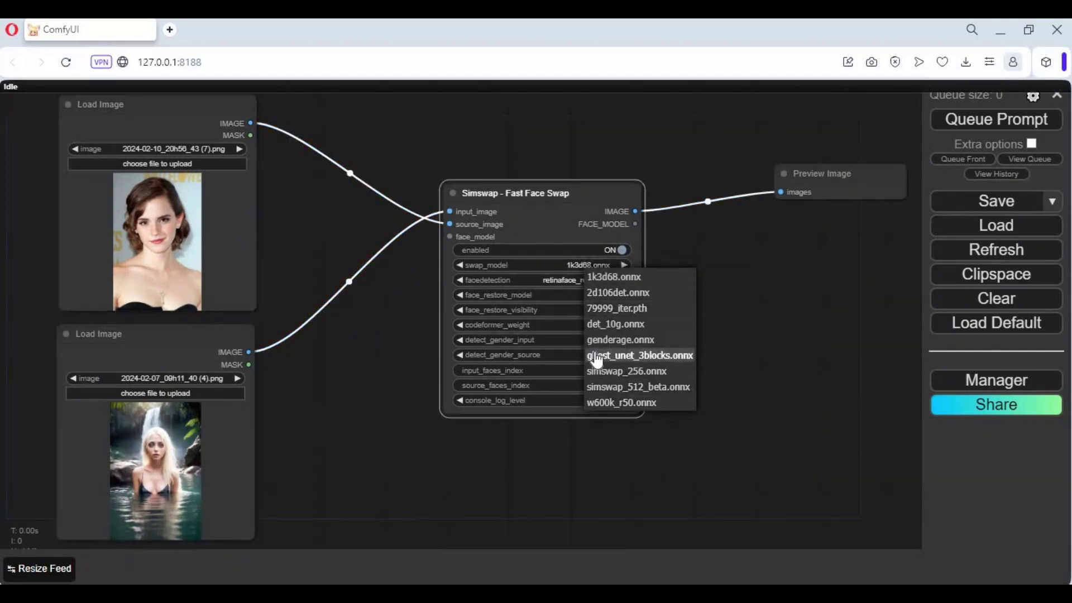
{"action": "left_click", "coordinate": [660, 356]}
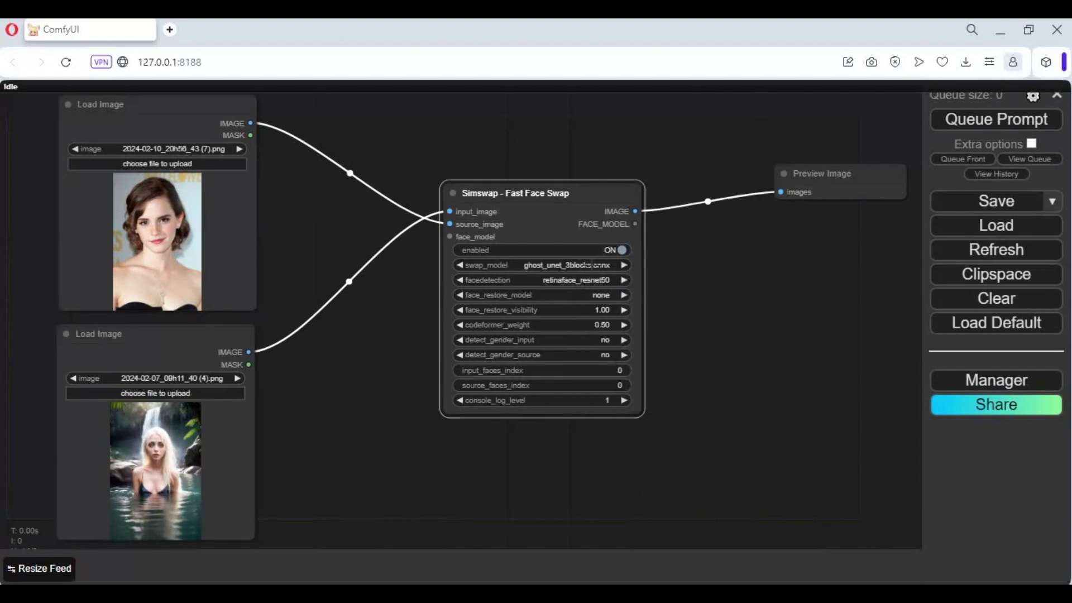
{"action": "left_click", "coordinate": [586, 279]}
{"action": "left_click", "coordinate": [575, 298]}
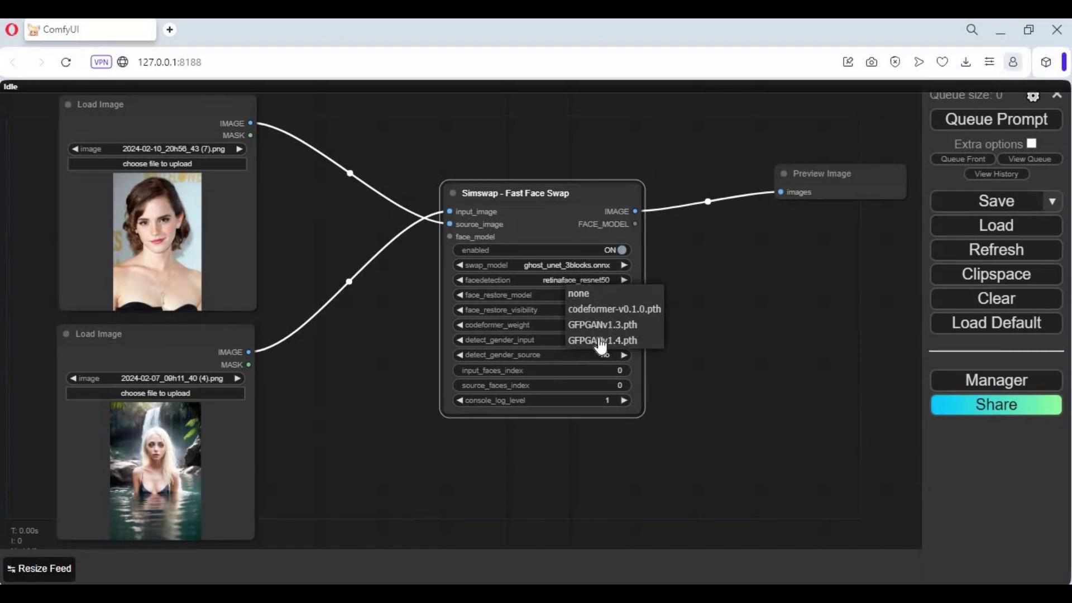
{"action": "left_click", "coordinate": [611, 309]}
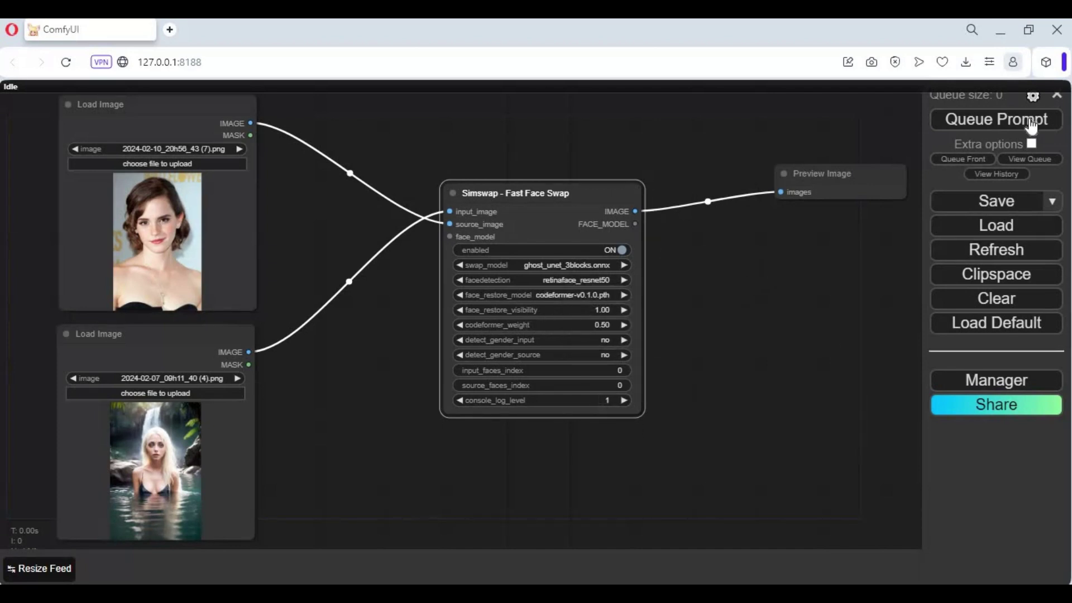
- Queue the face-swap workflow to render the swapped-face preview image
{"action": "left_click", "coordinate": [1029, 124]}
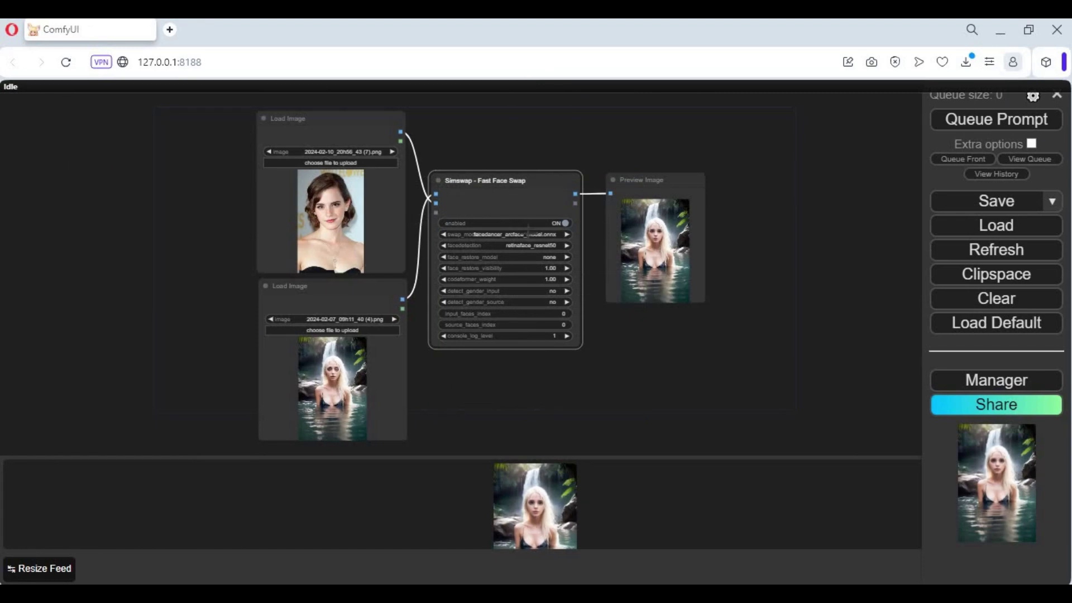
{"action": "left_click", "coordinate": [527, 233]}
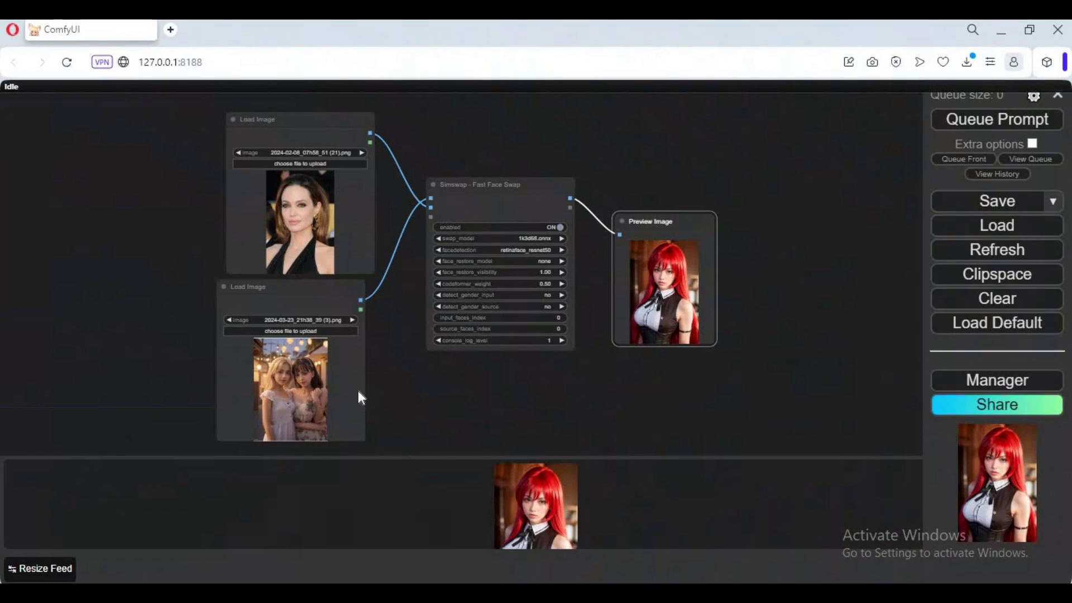
{"action": "scroll", "coordinate": [406, 403], "scroll_direction": "up", "scroll_amount": 1}
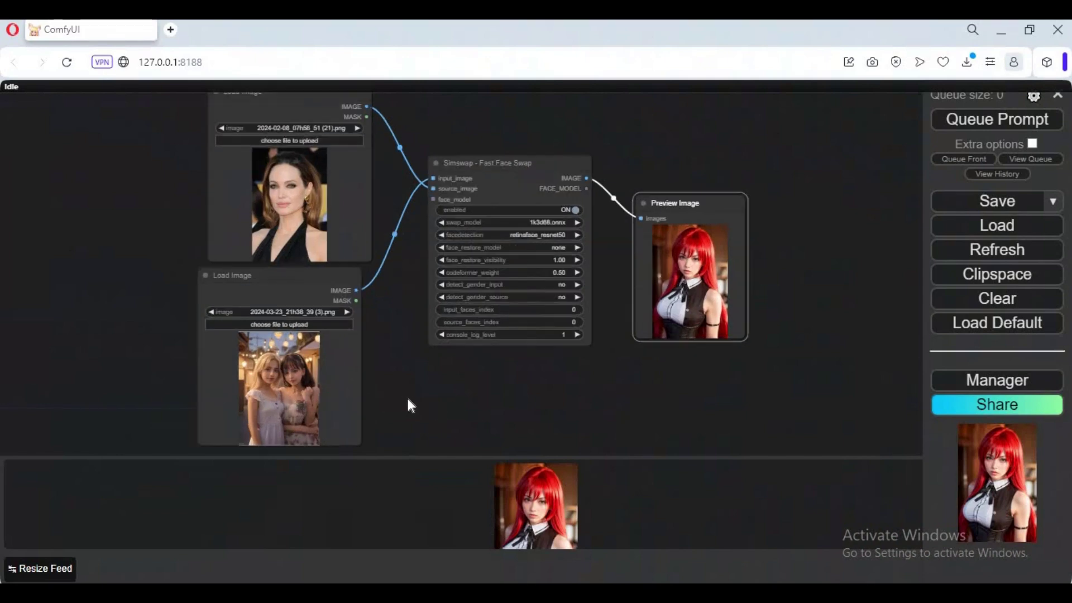
{"action": "scroll", "coordinate": [411, 398], "scroll_direction": "up", "scroll_amount": 4}
- Set Simswap's input_faces_index to 1 to target the second face in the photo
{"action": "left_click_drag", "start_coordinate": [416, 400], "coordinate": [430, 386]}
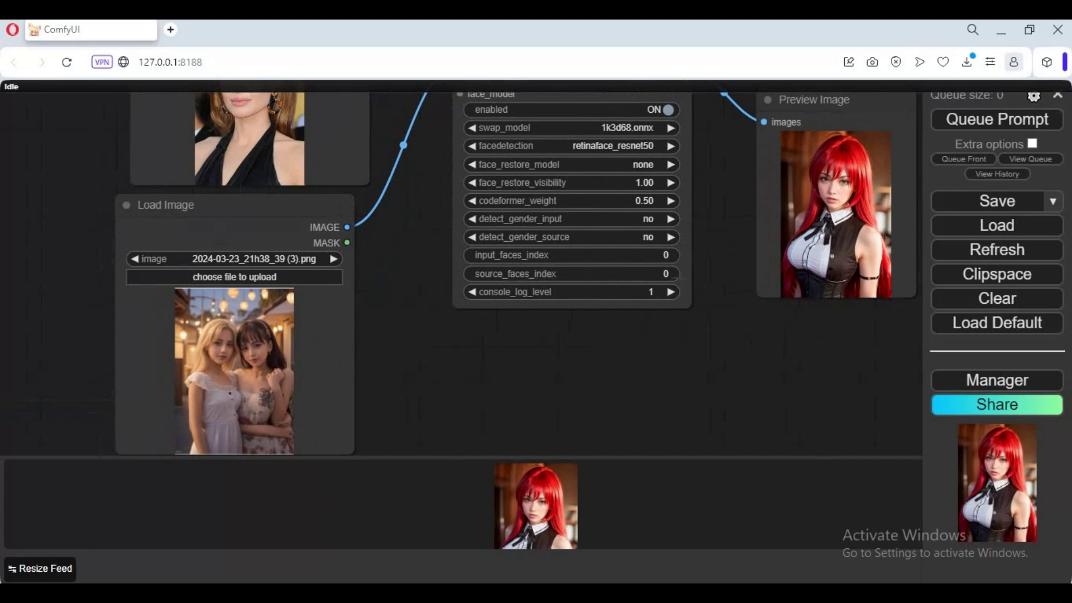
{"action": "left_click", "coordinate": [624, 256]}
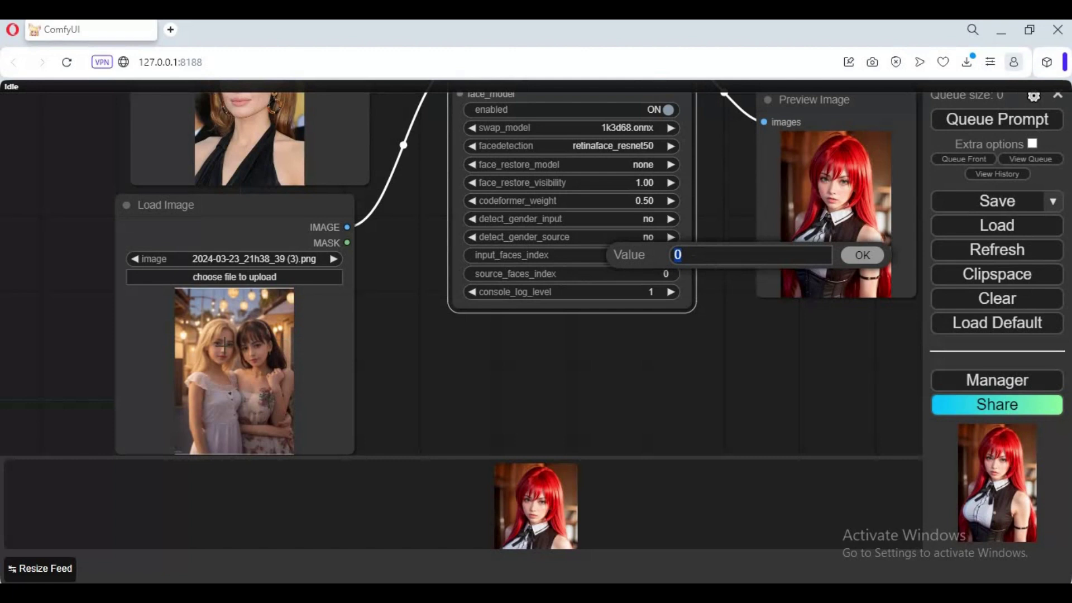
{"action": "type", "text": "1"}
{"action": "left_click", "coordinate": [863, 254]}
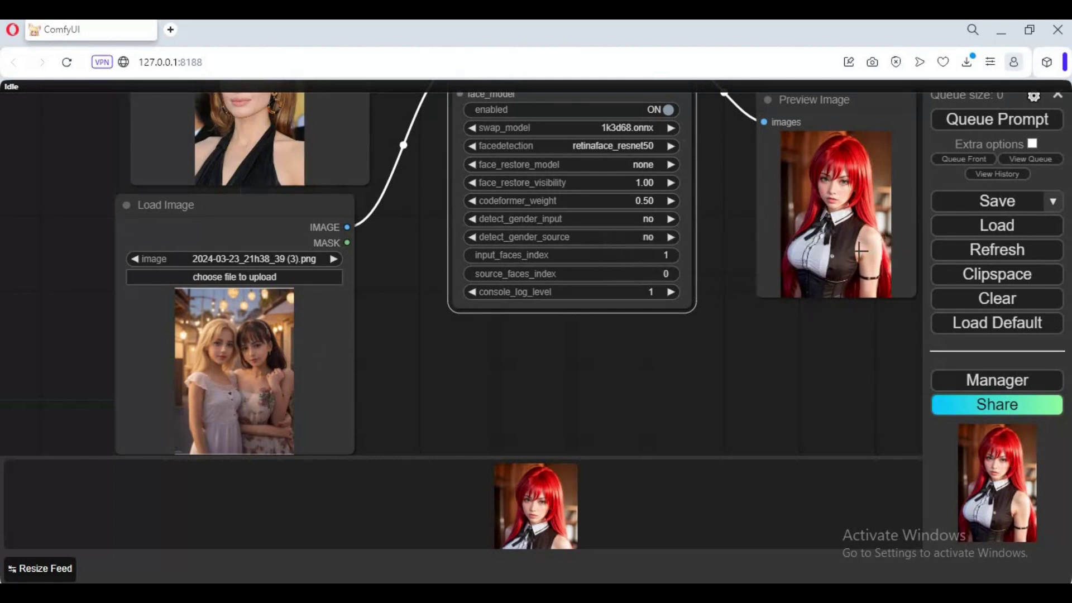
{"action": "scroll", "coordinate": [670, 297], "scroll_direction": "down", "scroll_amount": 2}
{"action": "scroll", "coordinate": [721, 391], "scroll_direction": "down", "scroll_amount": 1}
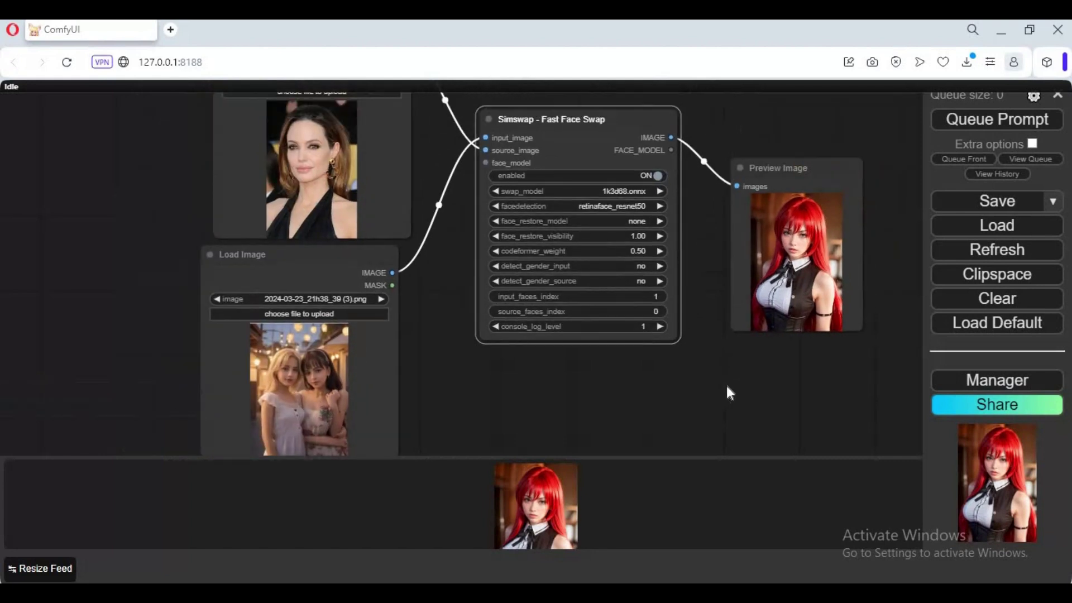
{"action": "scroll", "coordinate": [726, 386], "scroll_direction": "down", "scroll_amount": 1}
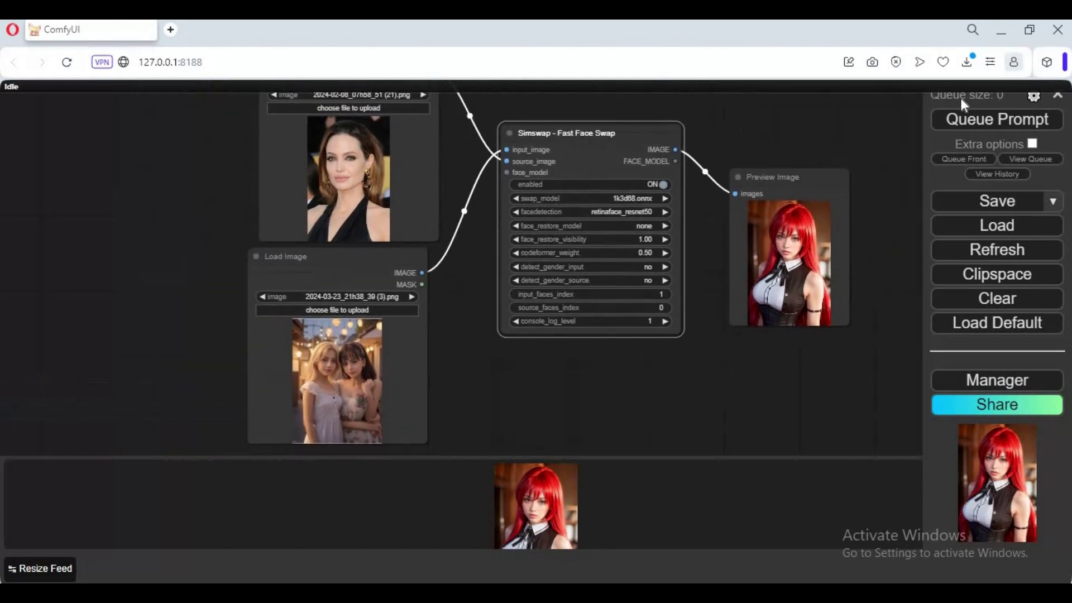
- Queue the workflow again with input_faces_index set to 1
{"action": "left_click", "coordinate": [996, 126]}
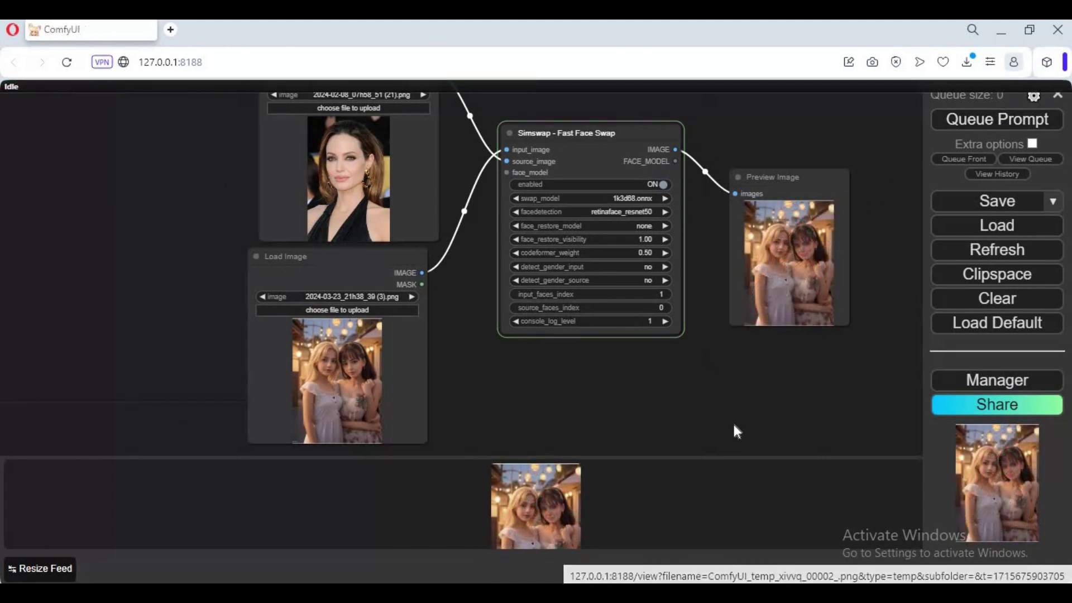
{"action": "scroll", "coordinate": [646, 372], "scroll_direction": "up", "scroll_amount": 3}
{"action": "scroll", "coordinate": [748, 273], "scroll_direction": "up", "scroll_amount": 4}
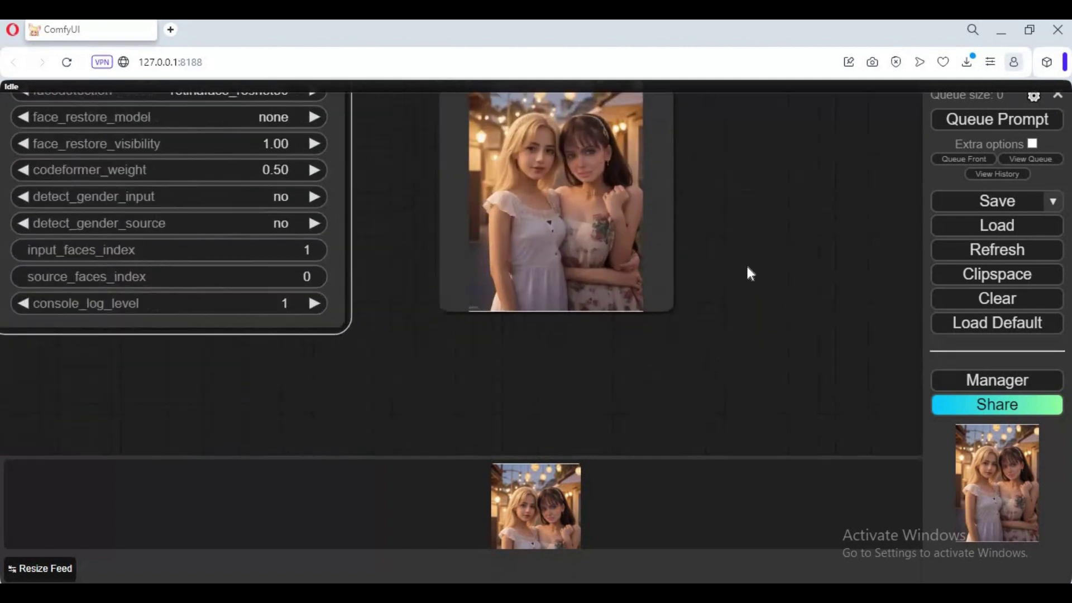
{"action": "scroll", "coordinate": [725, 345], "scroll_direction": "up", "scroll_amount": 4}
{"action": "scroll", "coordinate": [725, 345], "scroll_direction": "up", "scroll_amount": 2}
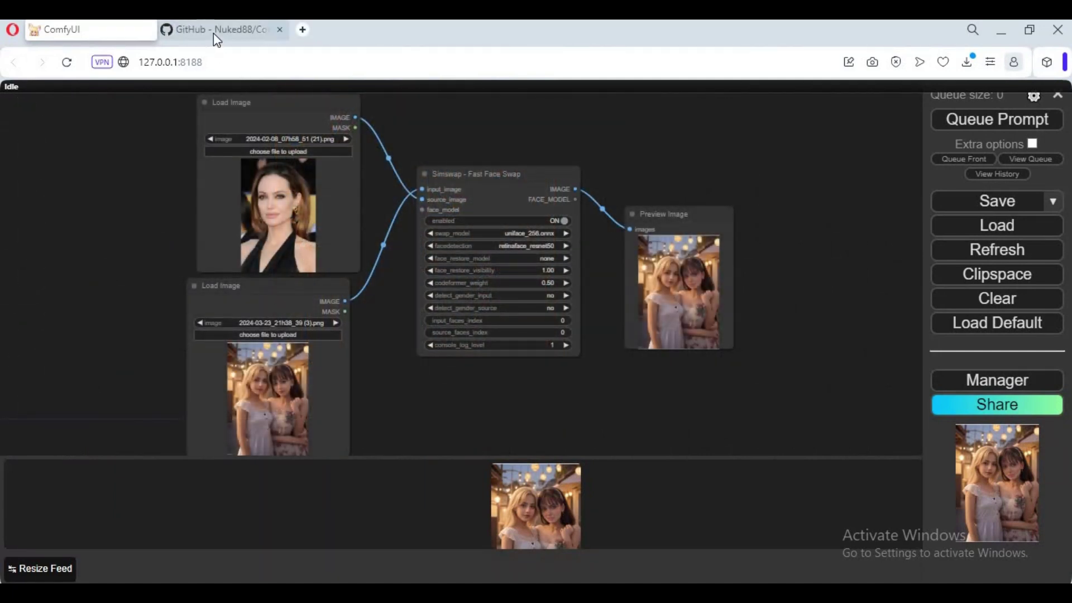
- Select the Nuked88/ComfyUI-N-Nodes repository URL on GitHub, then return to ComfyUI
{"action": "left_click", "coordinate": [213, 31]}
{"action": "left_click", "coordinate": [367, 66]}
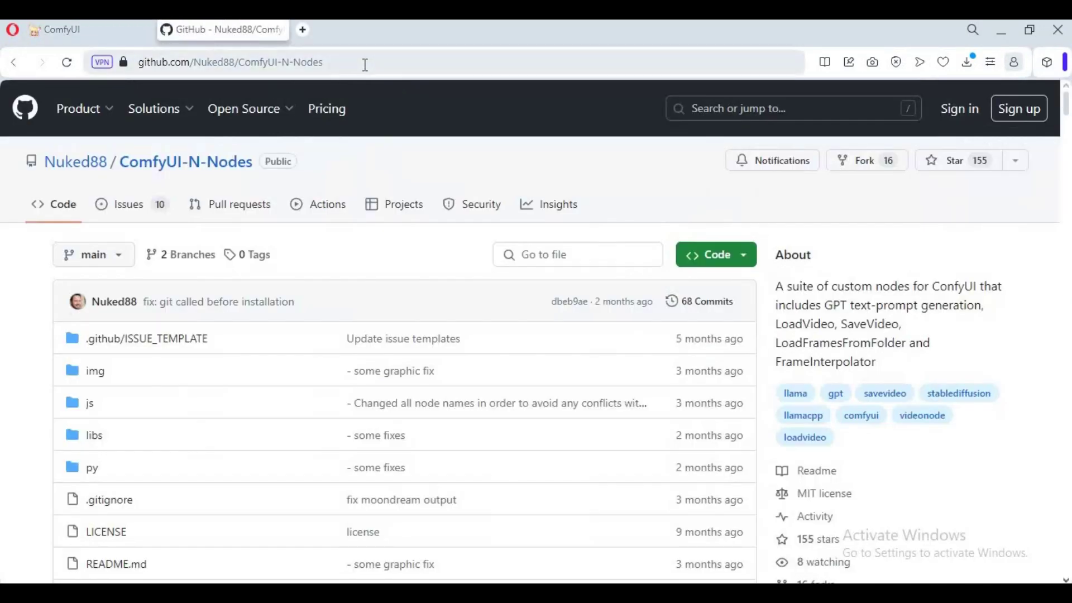
{"action": "scroll", "coordinate": [527, 249], "scroll_direction": "down", "scroll_amount": 3}
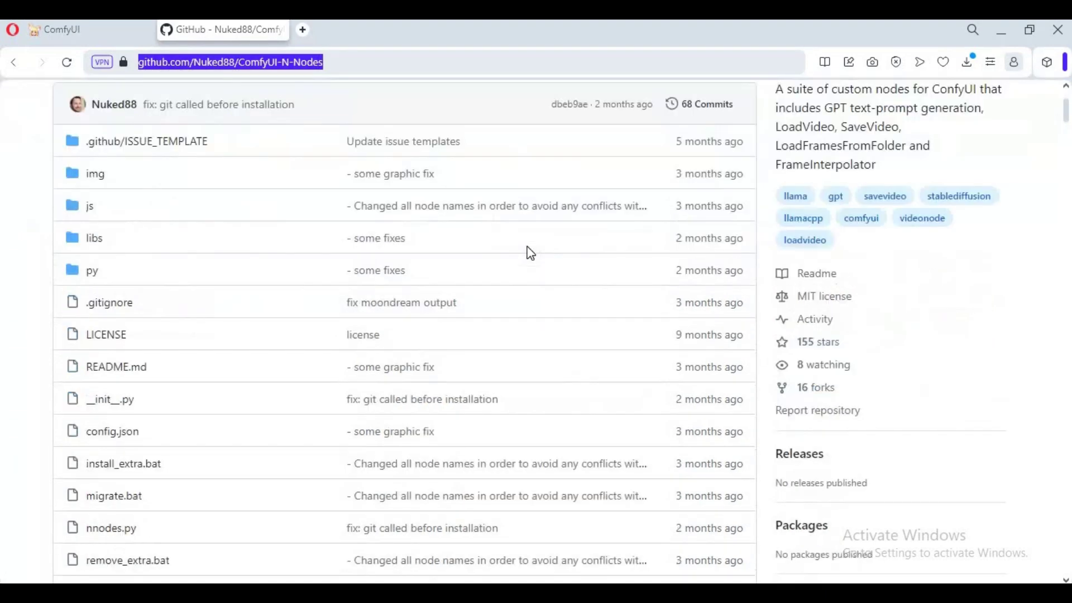
{"action": "scroll", "coordinate": [528, 251], "scroll_direction": "down", "scroll_amount": 2}
{"action": "scroll", "coordinate": [525, 246], "scroll_direction": "up", "scroll_amount": 4}
{"action": "scroll", "coordinate": [525, 247], "scroll_direction": "up", "scroll_amount": 1}
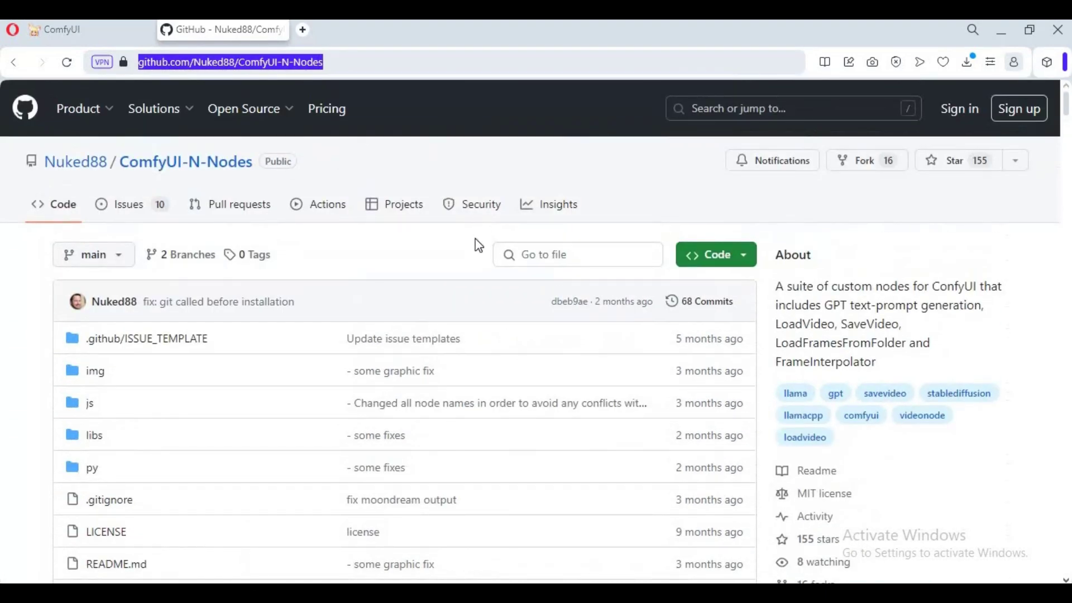
{"action": "left_click", "coordinate": [80, 30]}
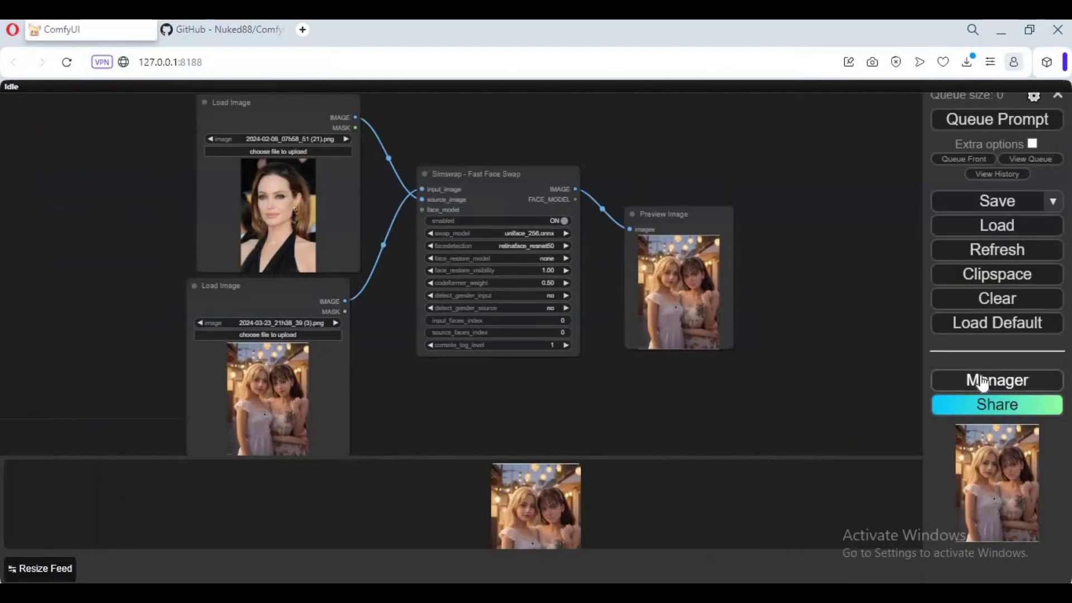
- Copy the ComfyUI-N-Nodes clone URL from GitHub with ComfyUI Manager open
{"action": "left_click", "coordinate": [984, 382]}
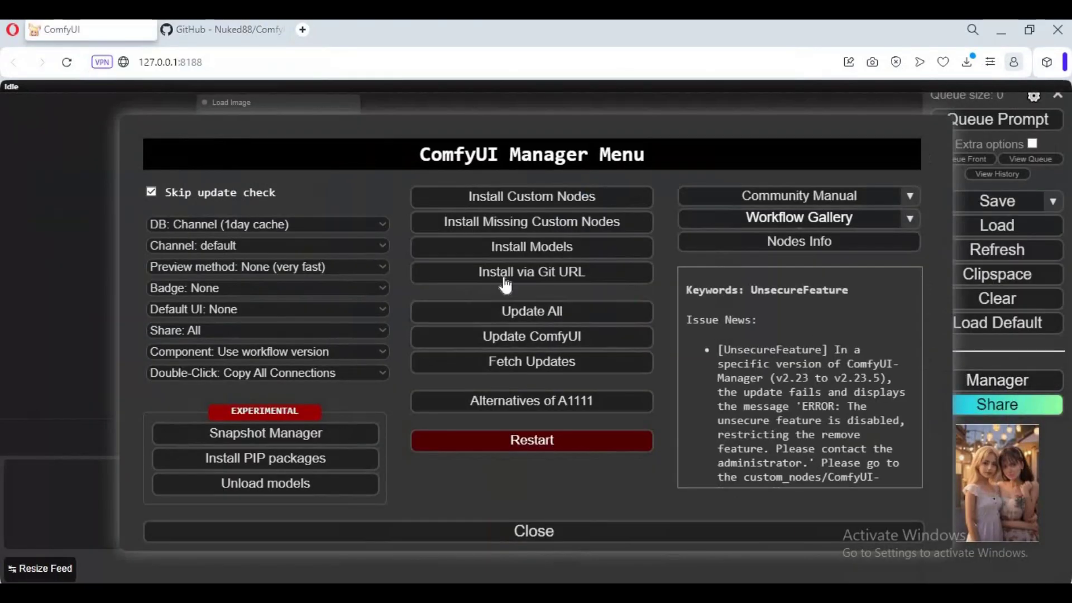
{"action": "left_click", "coordinate": [540, 281]}
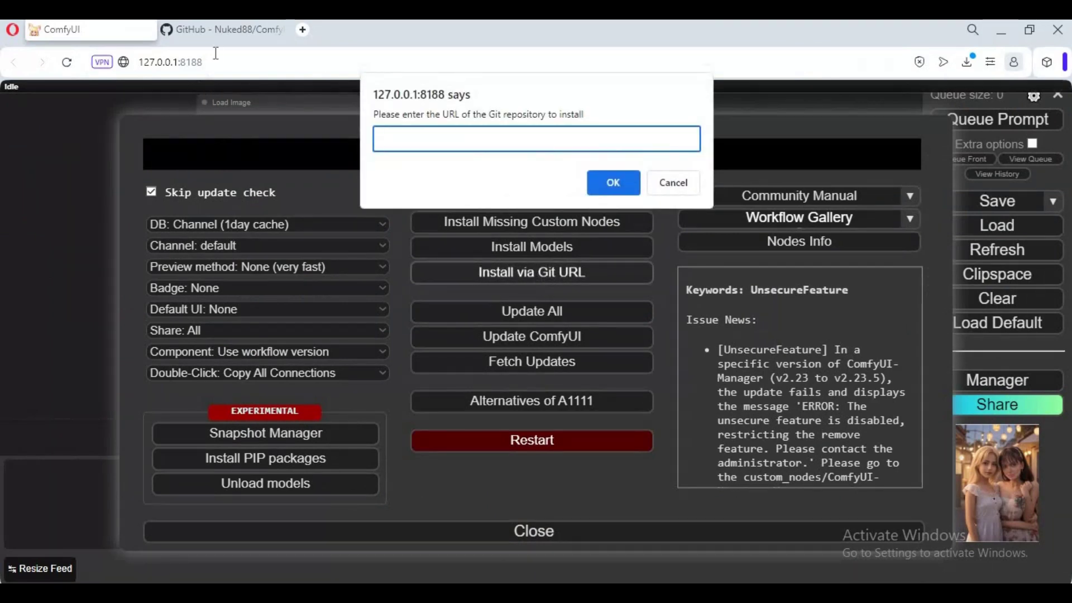
{"action": "left_click", "coordinate": [219, 32]}
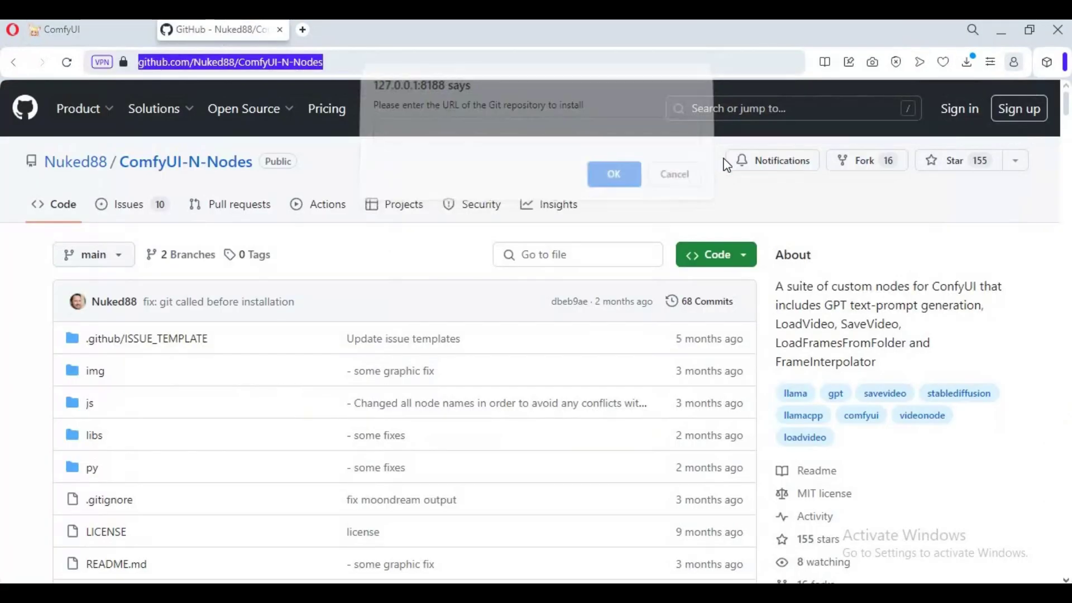
{"action": "left_click", "coordinate": [718, 256]}
{"action": "left_click", "coordinate": [731, 362]}
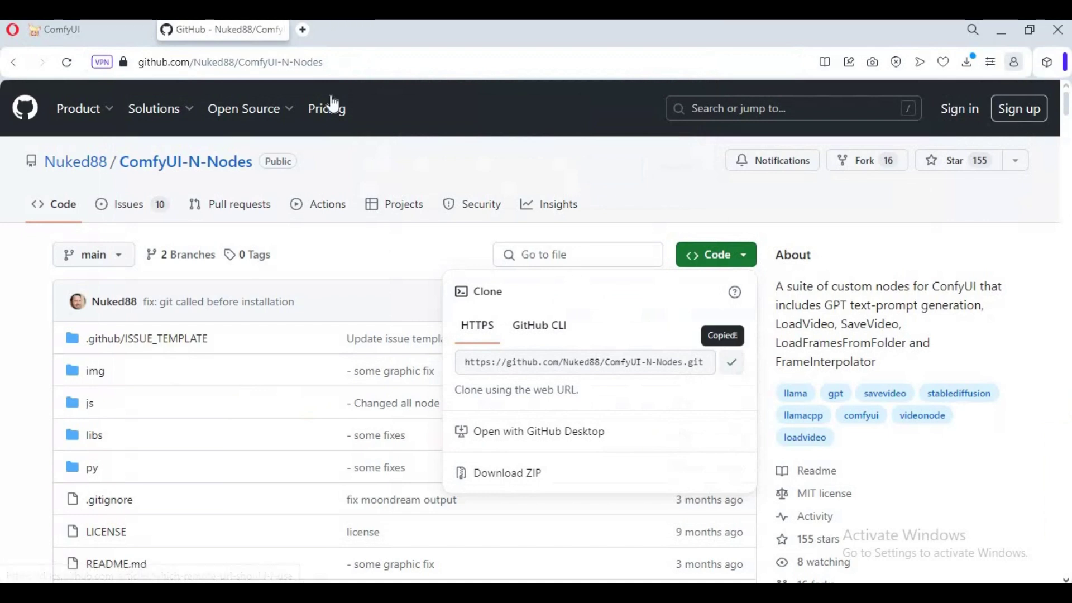
{"action": "left_click", "coordinate": [64, 29]}
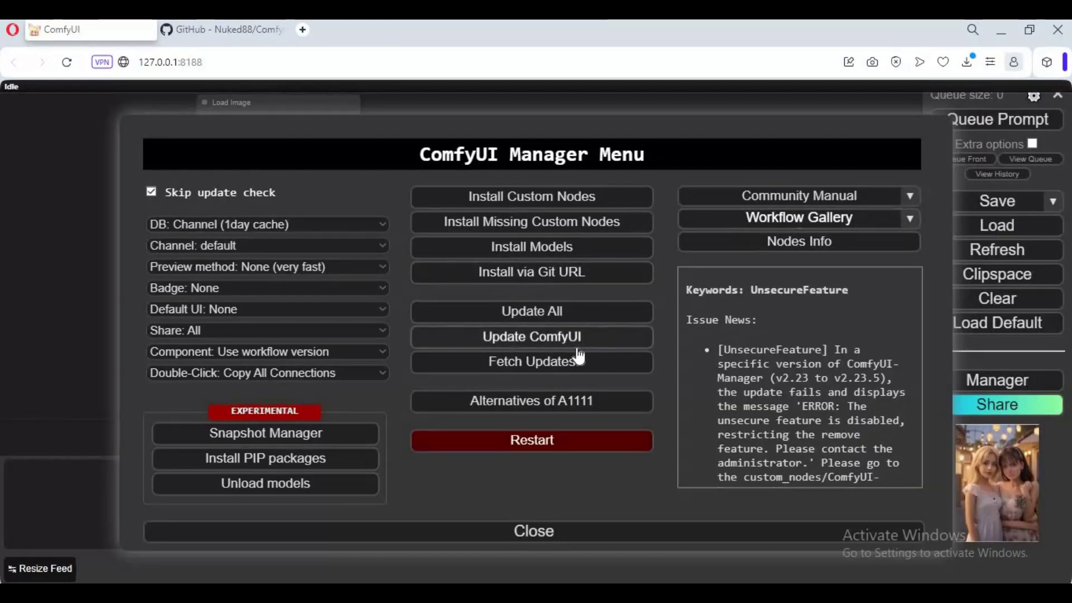
- Paste the N-Nodes URL into Manager's Install via Git URL prompt, confirm, and close Manager
{"action": "left_click", "coordinate": [558, 273]}
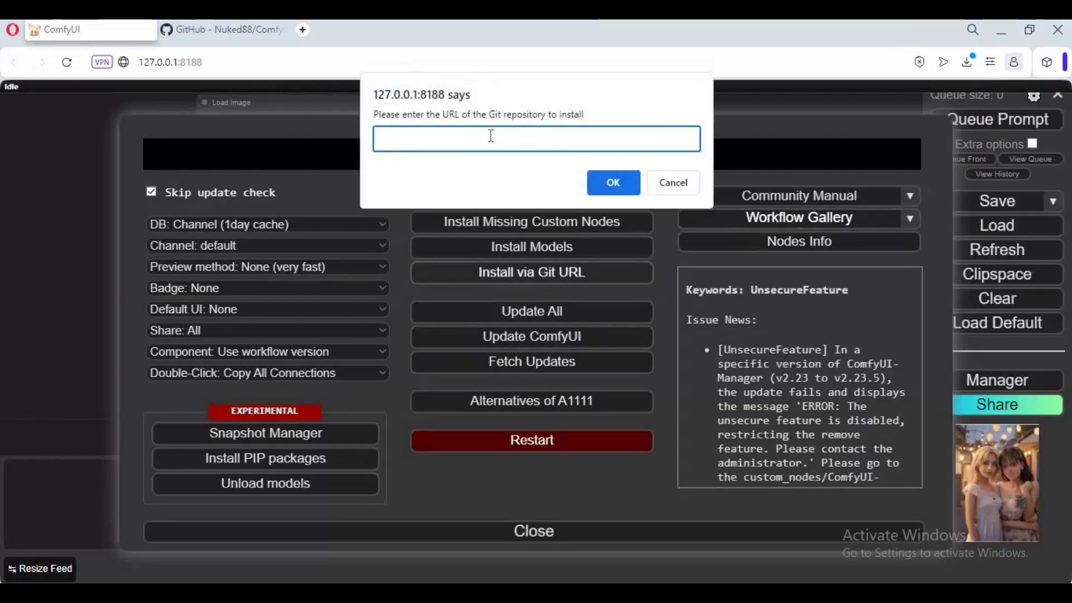
{"action": "right_click", "coordinate": [492, 139]}
{"action": "left_click", "coordinate": [556, 219]}
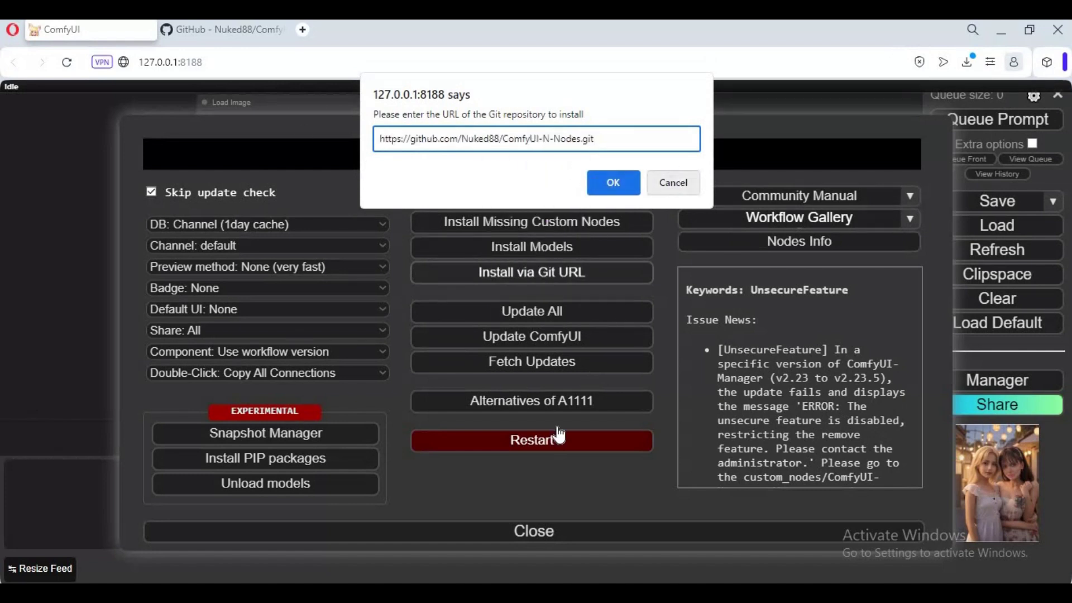
{"action": "key", "text": "Return"}
{"action": "left_click", "coordinate": [556, 533]}
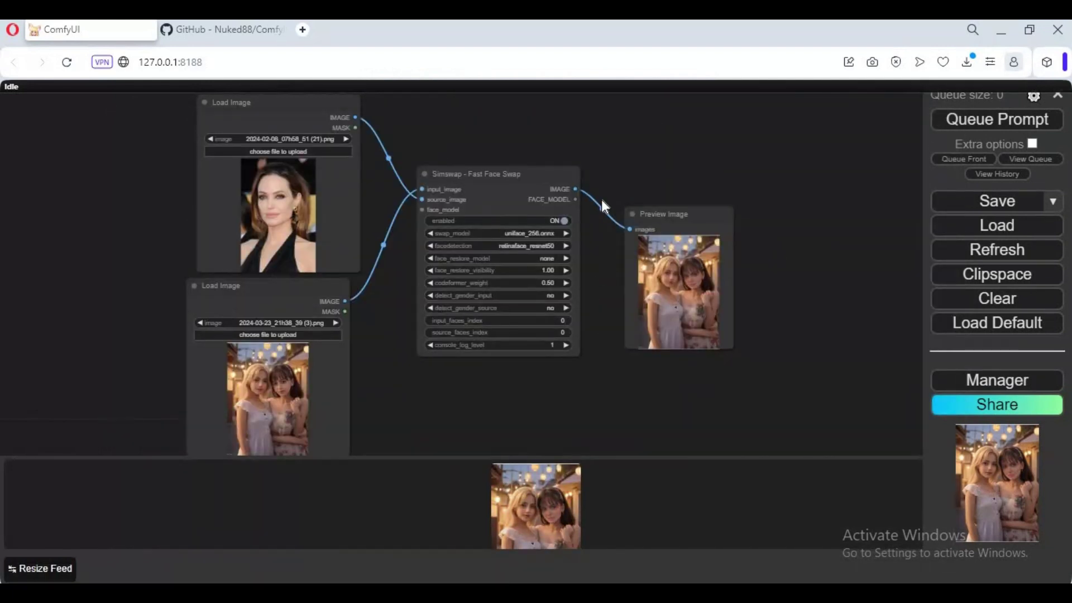
- Remove the bottom Load Image node holding the two-woman photo
{"action": "left_click_drag", "start_coordinate": [653, 171], "coordinate": [707, 168]}
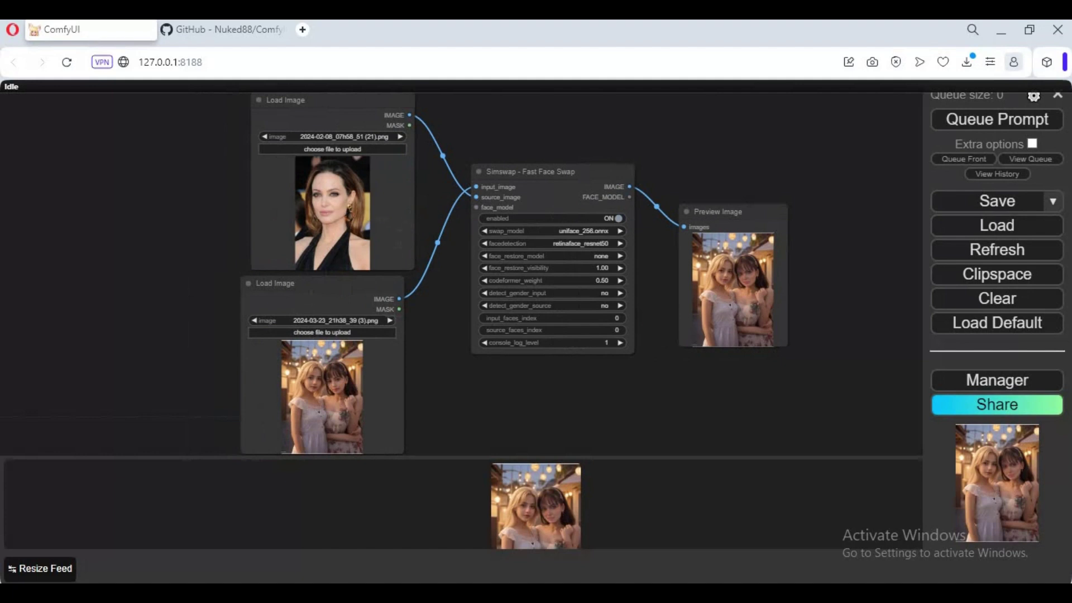
{"action": "left_click", "coordinate": [390, 369]}
{"action": "right_click", "coordinate": [390, 369]}
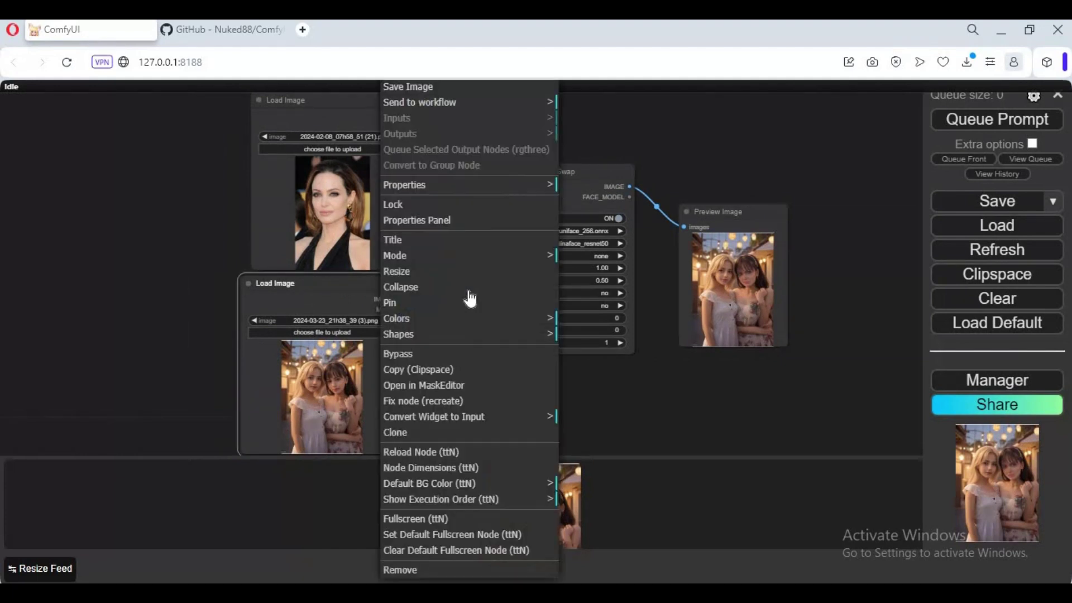
{"action": "left_click", "coordinate": [419, 560]}
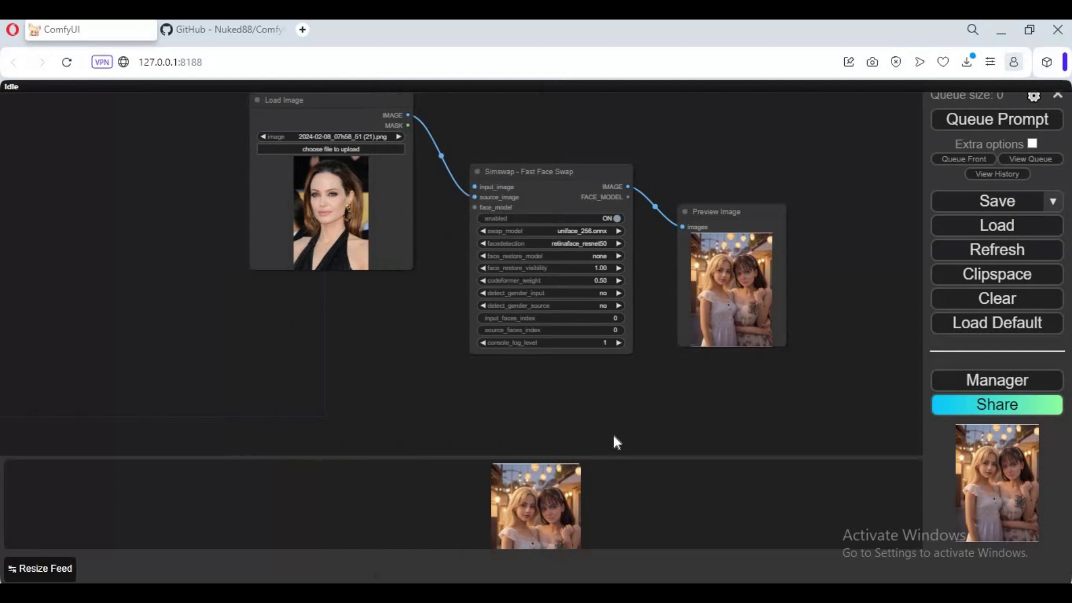
{"action": "left_click_drag", "start_coordinate": [556, 417], "coordinate": [625, 431]}
{"action": "scroll", "coordinate": [623, 423], "scroll_direction": "down", "scroll_amount": 2}
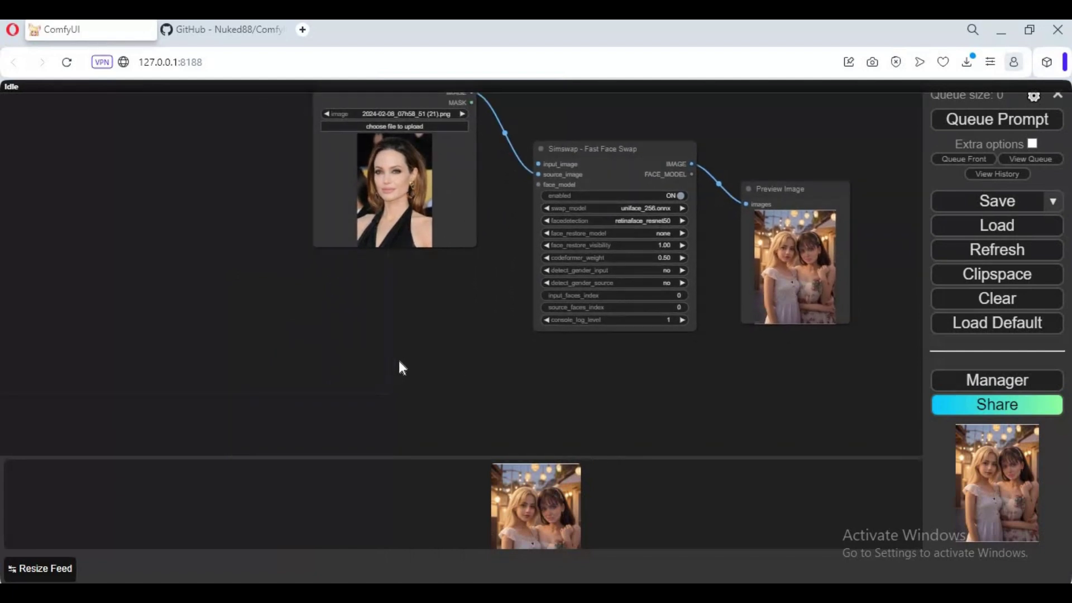
- Add a LoadVideo [n-suite] node and link its IMAGES output to Simswap's input_image
{"action": "double_click", "coordinate": [399, 362]}
{"action": "type", "text": "lo"}
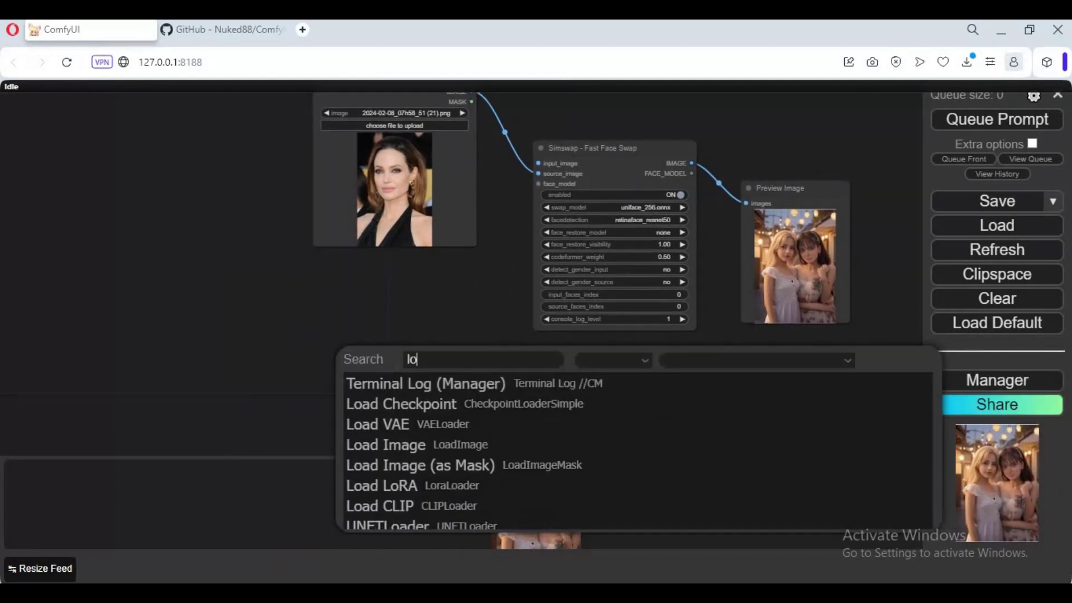
{"action": "type", "text": "ad v"}
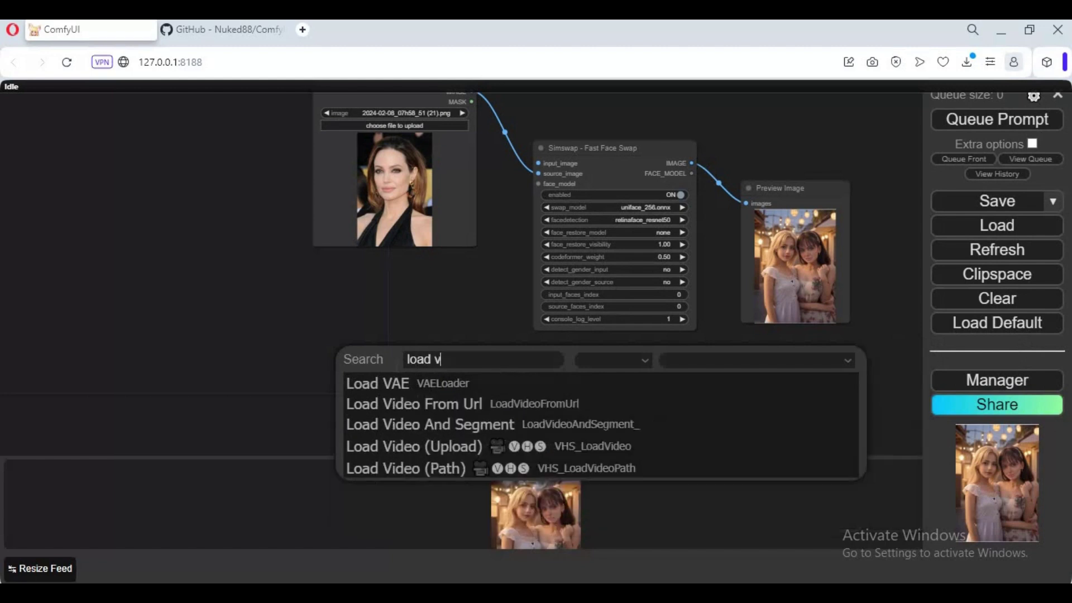
{"action": "type", "text": "id"}
{"action": "key", "text": "ctrl+a"}
{"action": "type", "text": "video"}
{"action": "scroll", "coordinate": [477, 365], "scroll_direction": "down", "scroll_amount": 2}
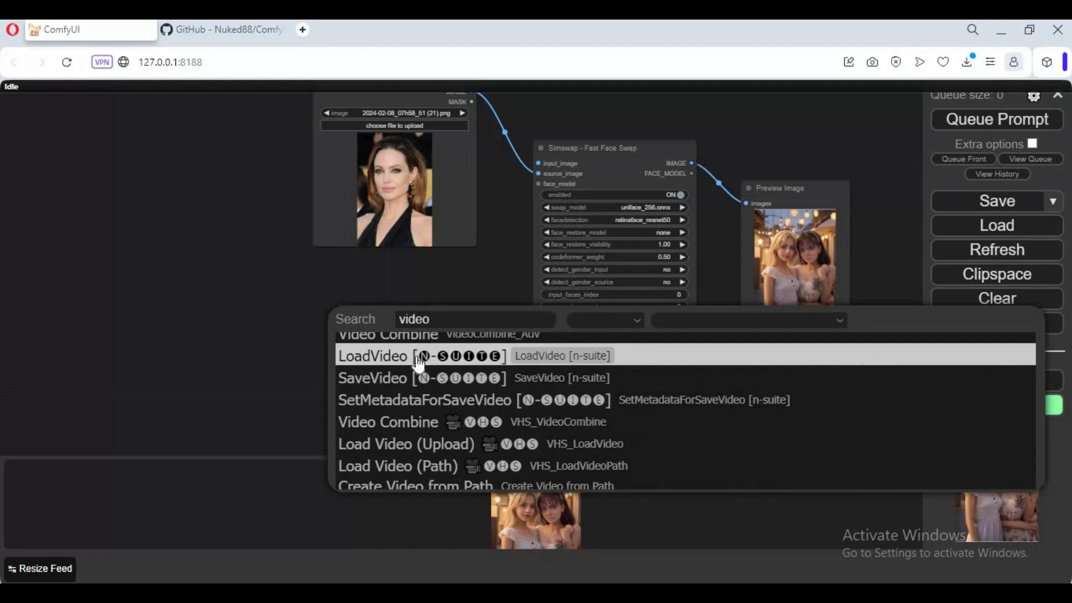
{"action": "left_click", "coordinate": [332, 360]}
{"action": "left_click_drag", "start_coordinate": [436, 314], "coordinate": [339, 302]}
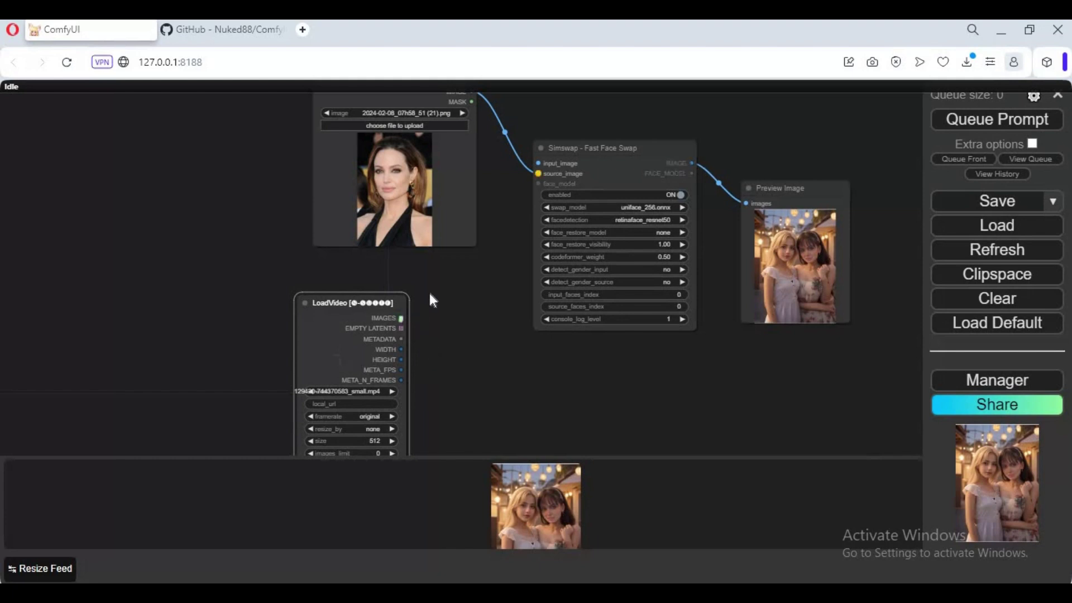
{"action": "left_click_drag", "start_coordinate": [402, 318], "coordinate": [538, 164]}
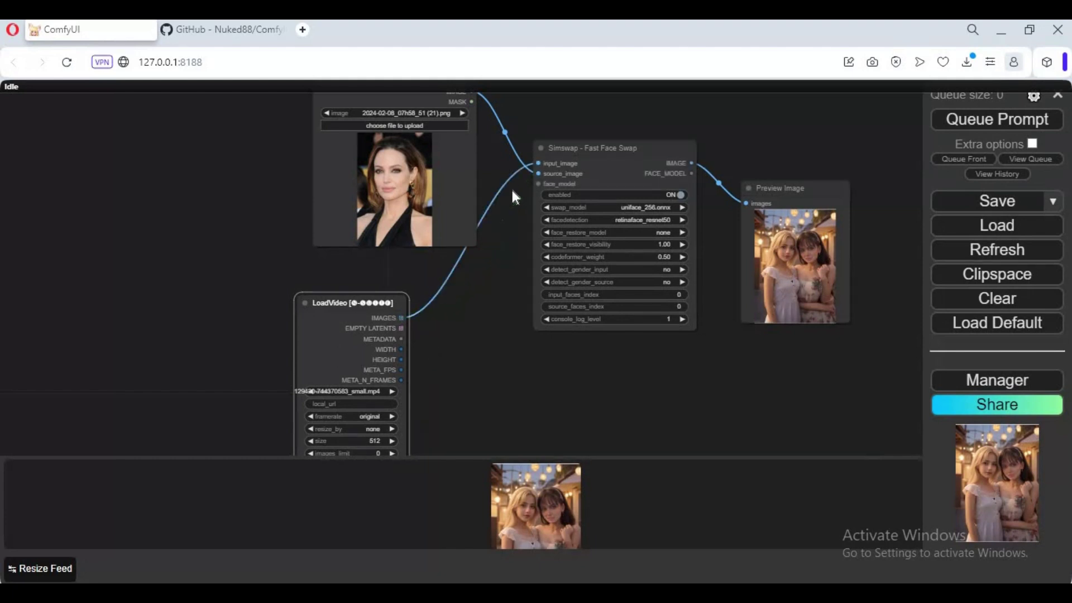
{"action": "mouse_move", "coordinate": [587, 148]}
{"action": "left_mouse_down"}
{"action": "mouse_move", "coordinate": [479, 142]}
{"action": "mouse_move", "coordinate": [585, 155]}
{"action": "left_mouse_up"}
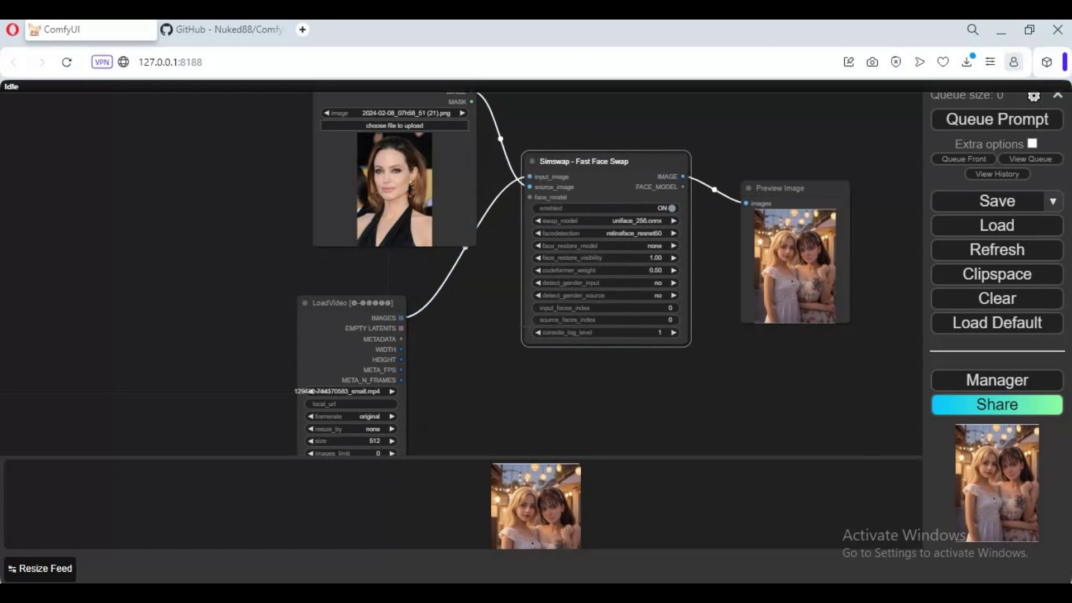
{"action": "left_click_drag", "start_coordinate": [794, 204], "coordinate": [639, 197]}
- Remove Preview Image and add a SaveVideo [n-suite] node found by searching 'save video'
{"action": "right_click", "coordinate": [639, 196]}
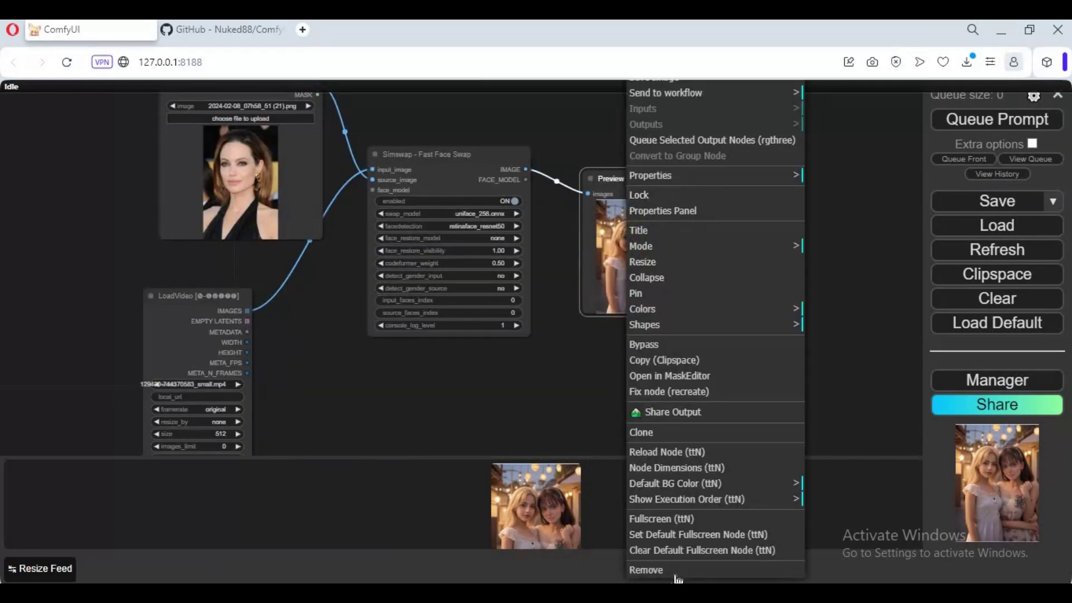
{"action": "left_click", "coordinate": [670, 571]}
{"action": "double_click", "coordinate": [656, 192]}
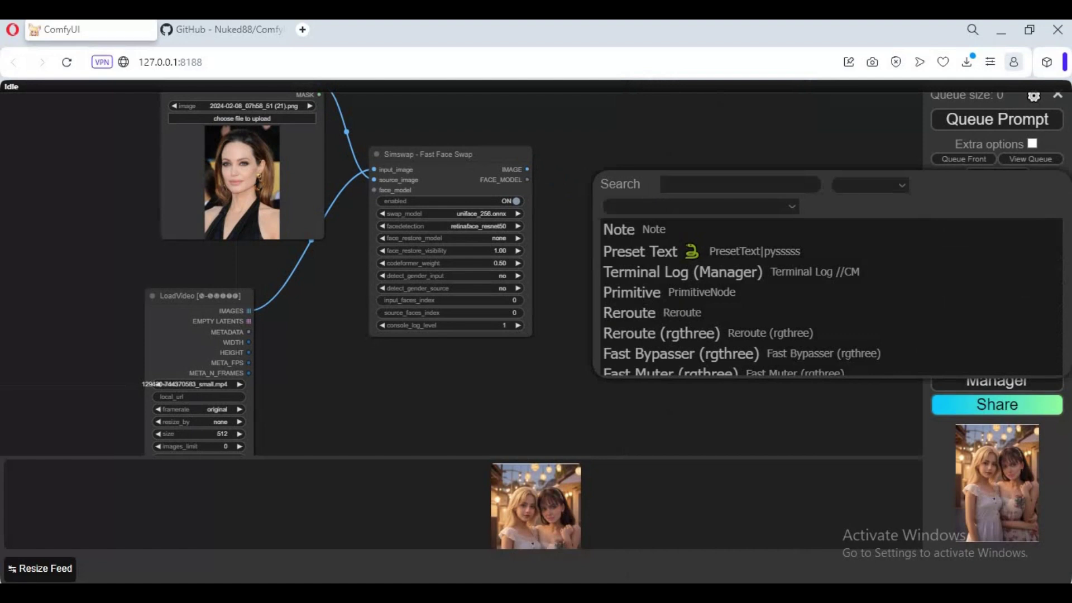
{"action": "type", "text": "save"}
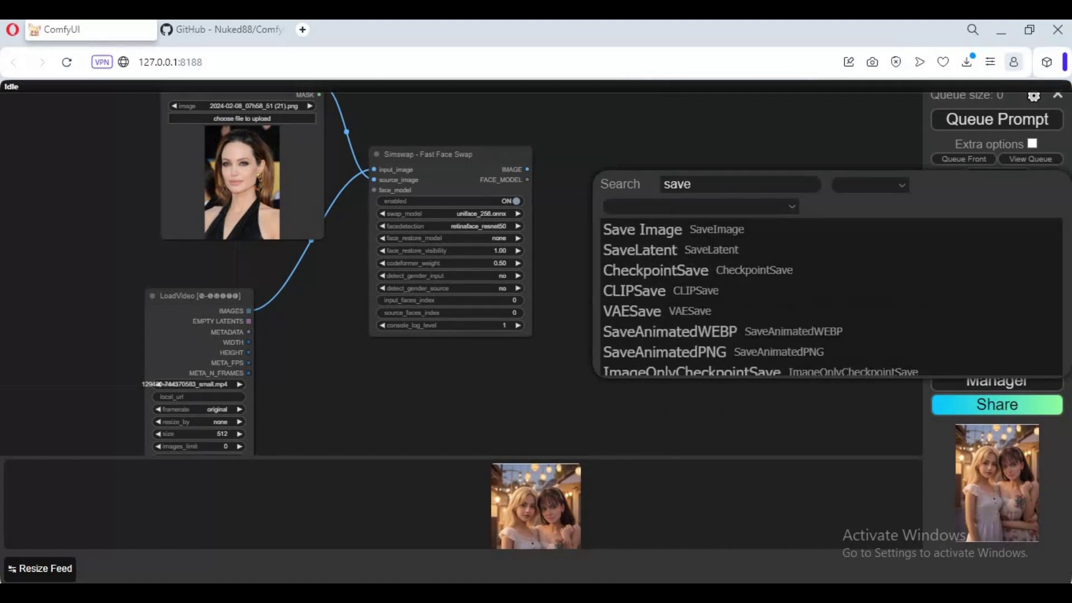
{"action": "key", "text": "BackSpace"}
{"action": "key", "text": "BackSpace"}
{"action": "key", "text": "BackSpace"}
{"action": "type", "text": "video"}
{"action": "left_click", "coordinate": [665, 283]}
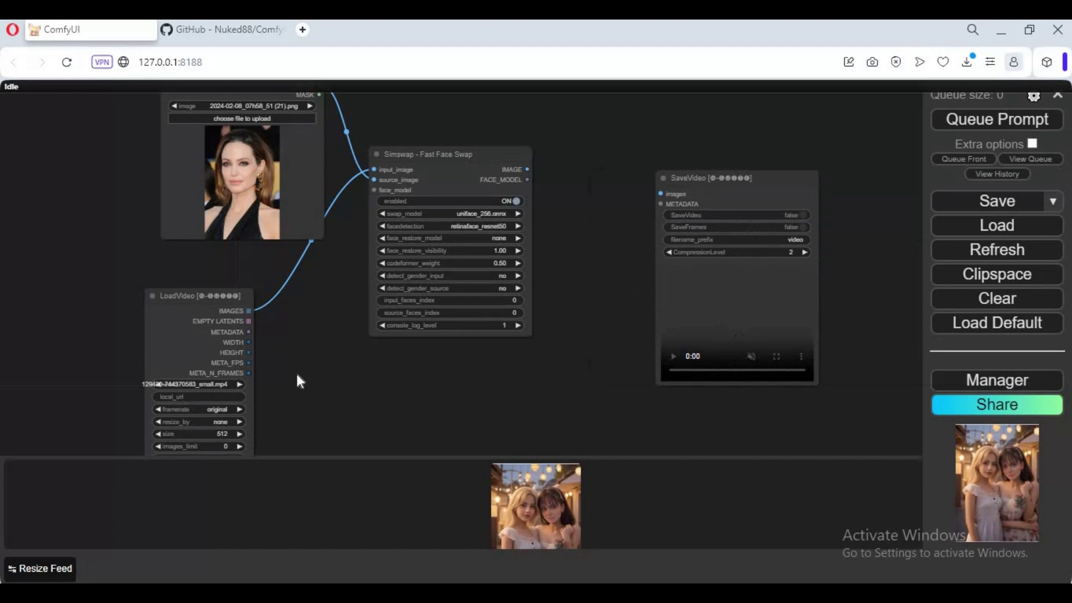
{"action": "left_click_drag", "start_coordinate": [298, 381], "coordinate": [303, 379]}
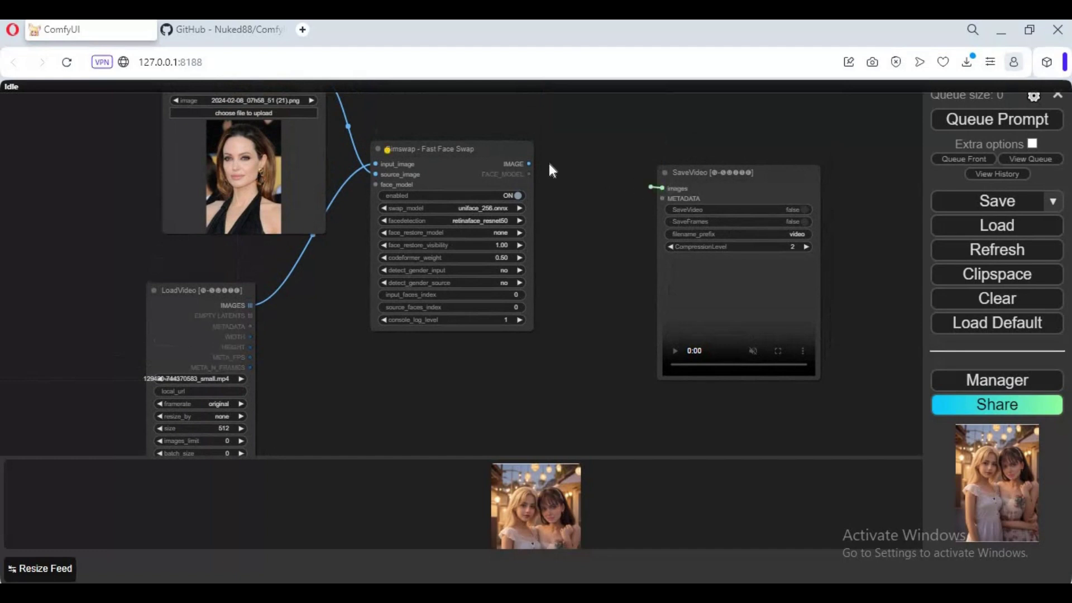
- Link Simswap IMAGE and LoadVideo METADATA into SaveVideo, then move LoadVideo to the top-left
{"action": "left_click_drag", "start_coordinate": [528, 164], "coordinate": [662, 189]}
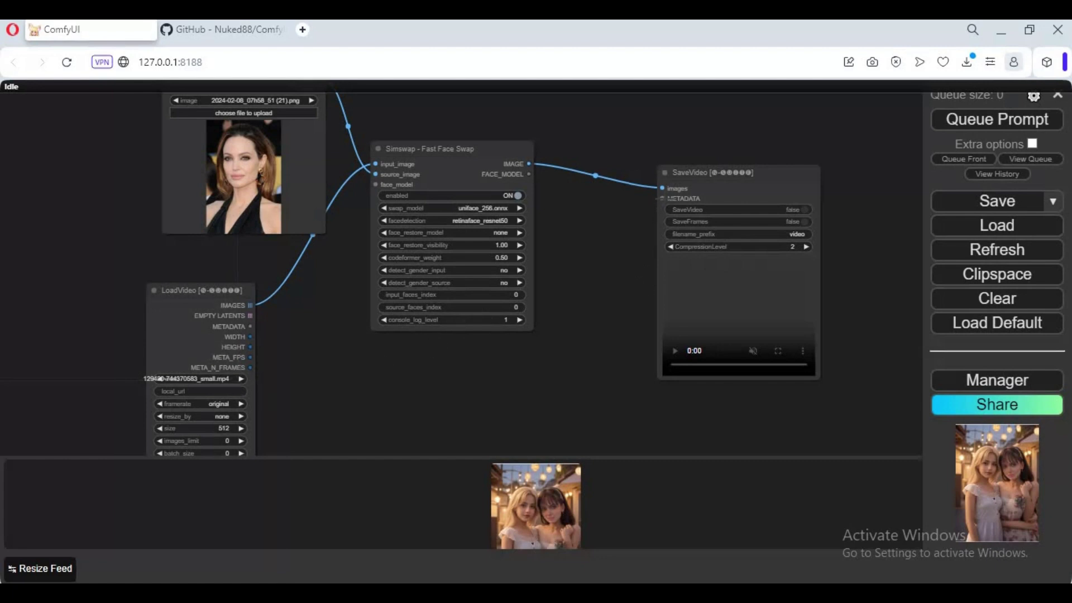
{"action": "mouse_move", "coordinate": [662, 199]}
{"action": "left_mouse_down"}
{"action": "mouse_move", "coordinate": [252, 366]}
{"action": "mouse_move", "coordinate": [268, 365]}
{"action": "left_mouse_up"}
{"action": "left_click_drag", "start_coordinate": [662, 198], "coordinate": [247, 369]}
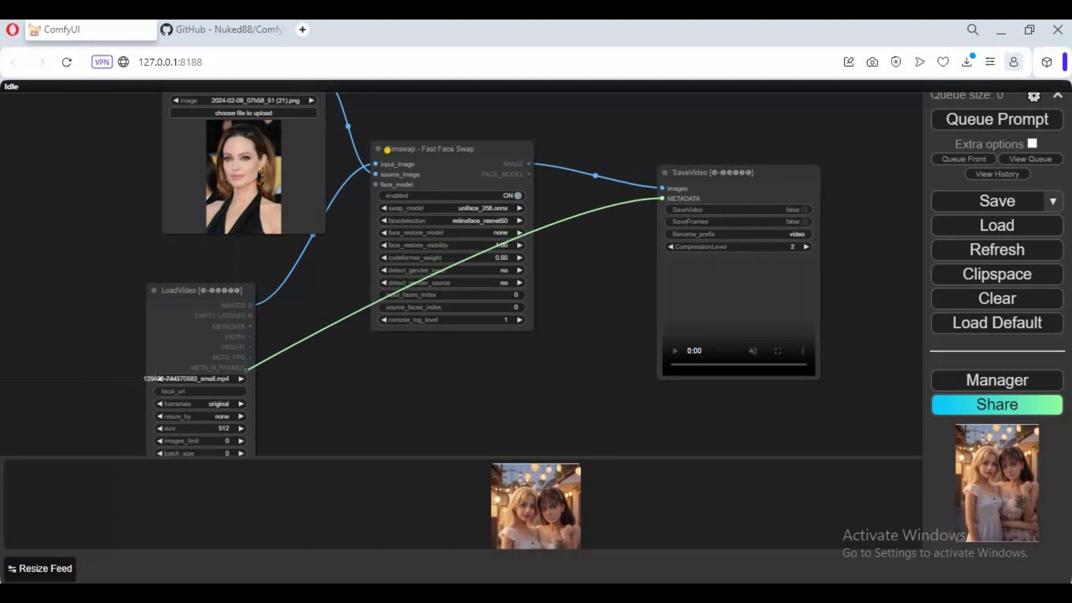
{"action": "left_click_drag", "start_coordinate": [246, 369], "coordinate": [249, 367]}
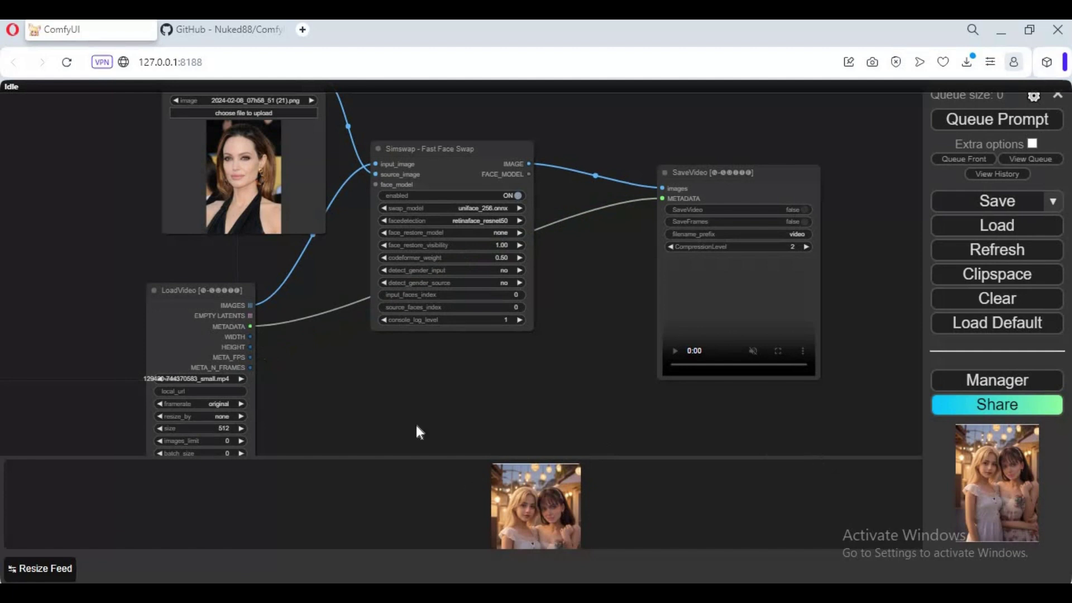
{"action": "mouse_move", "coordinate": [202, 289]}
{"action": "left_mouse_down"}
{"action": "mouse_move", "coordinate": [59, 109]}
{"action": "mouse_move", "coordinate": [74, 115]}
{"action": "left_mouse_up"}
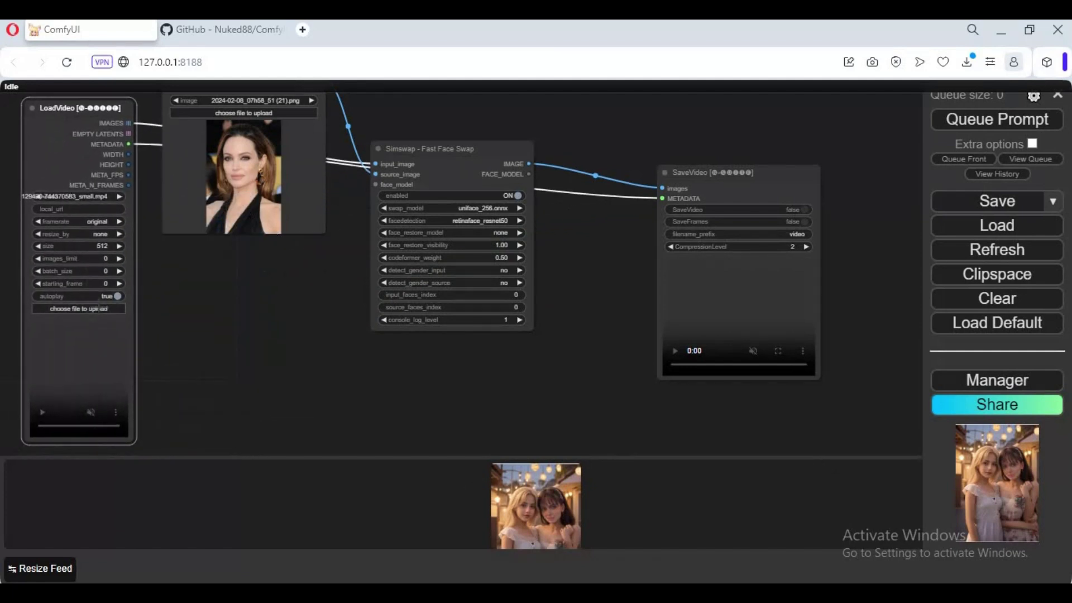
- Upload the clip 1.mp4 into the LoadVideo node with starting_frame set to 21
{"action": "left_click", "coordinate": [97, 307]}
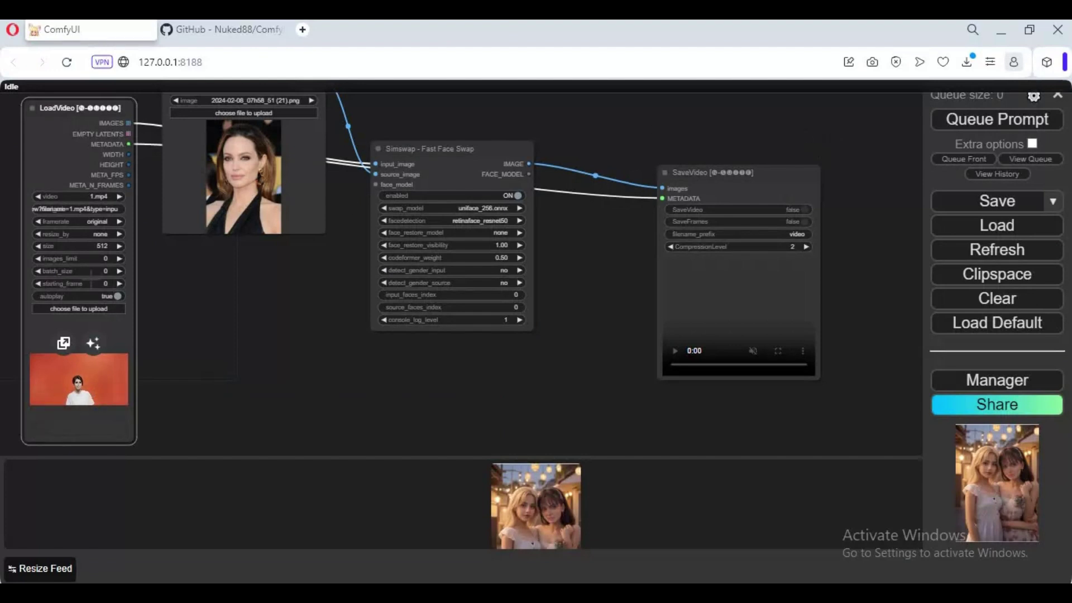
{"action": "scroll", "coordinate": [165, 281], "scroll_direction": "up", "scroll_amount": 1}
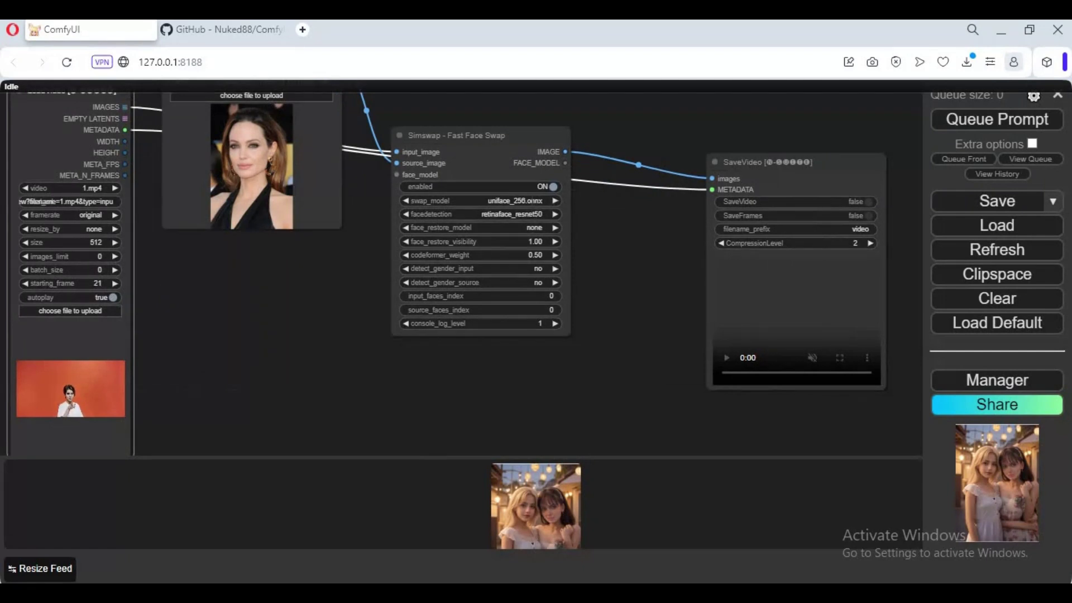
{"action": "left_click", "coordinate": [528, 201]}
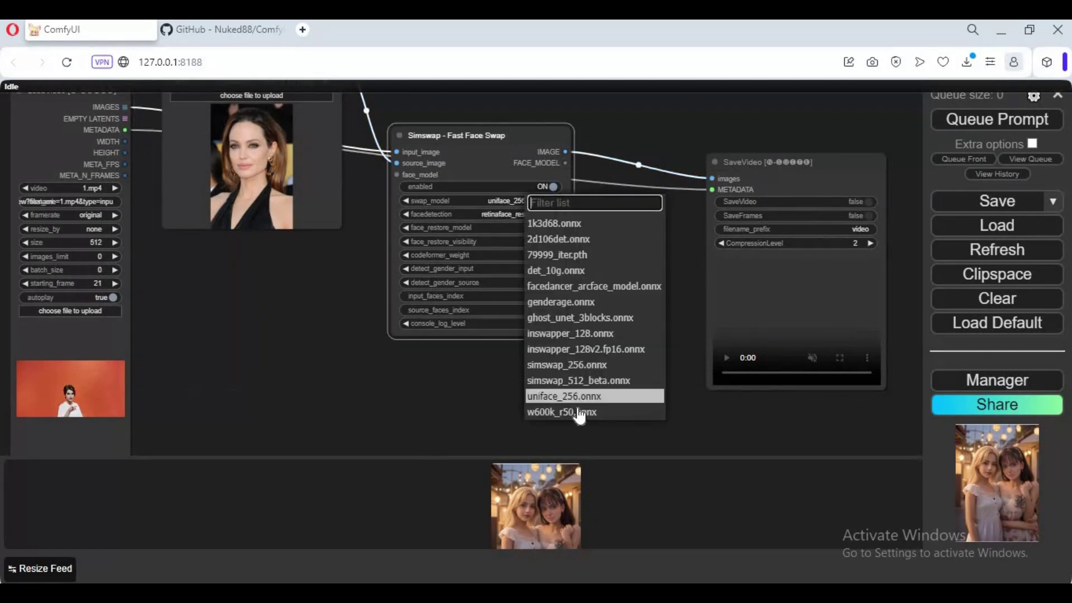
- Use simswap_512_beta.onnx as the Simswap swap model and queue the prompt
{"action": "left_click", "coordinate": [576, 380]}
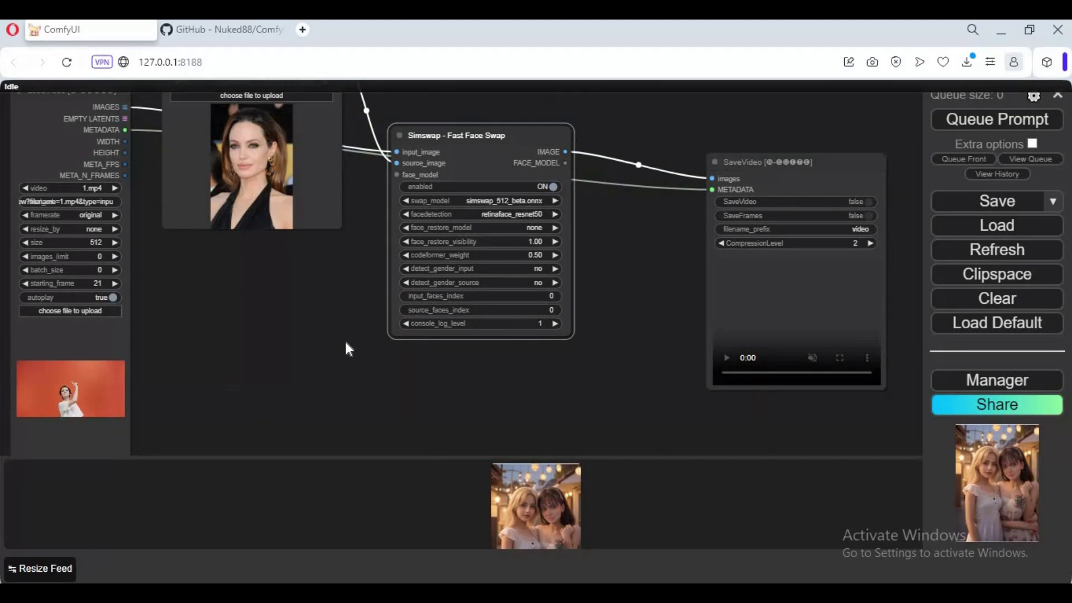
{"action": "left_click", "coordinate": [984, 125]}
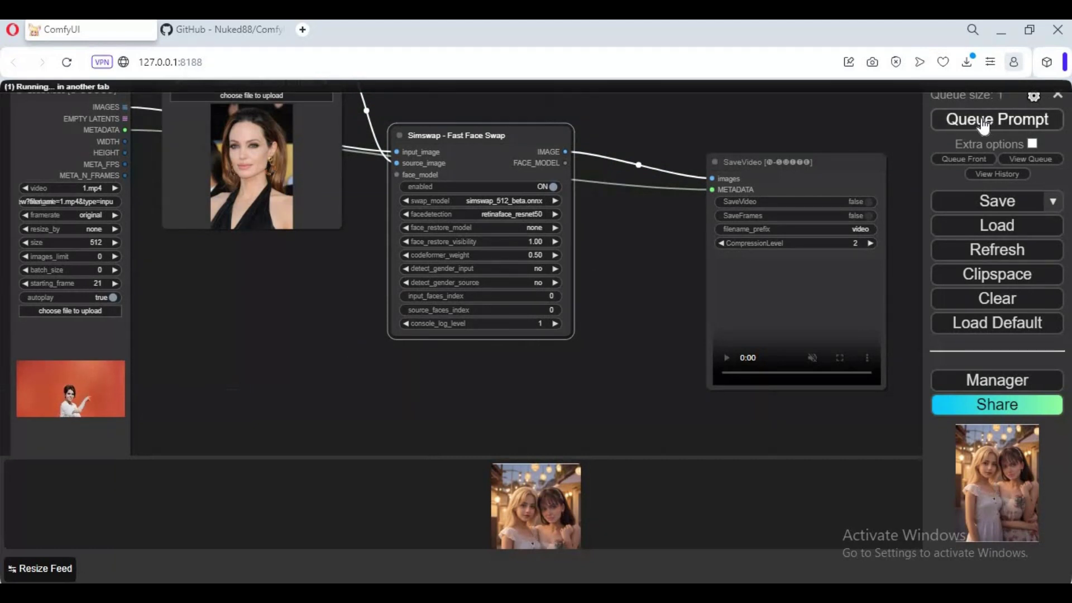